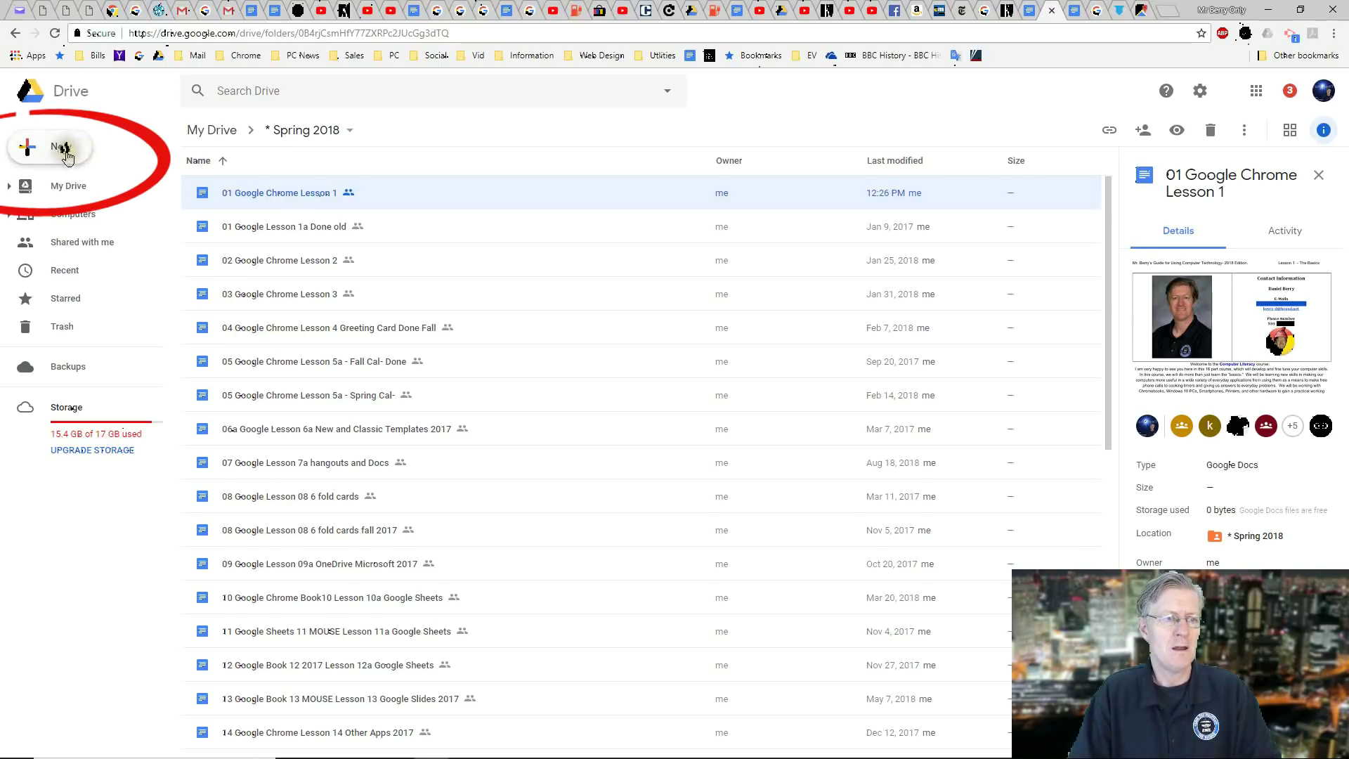
Create a new blank Google Docs document in the Spring 2018 Drive folder and place the cursor in its body.
left_click(63, 146)
left_click(84, 242)
left_click(773, 443)
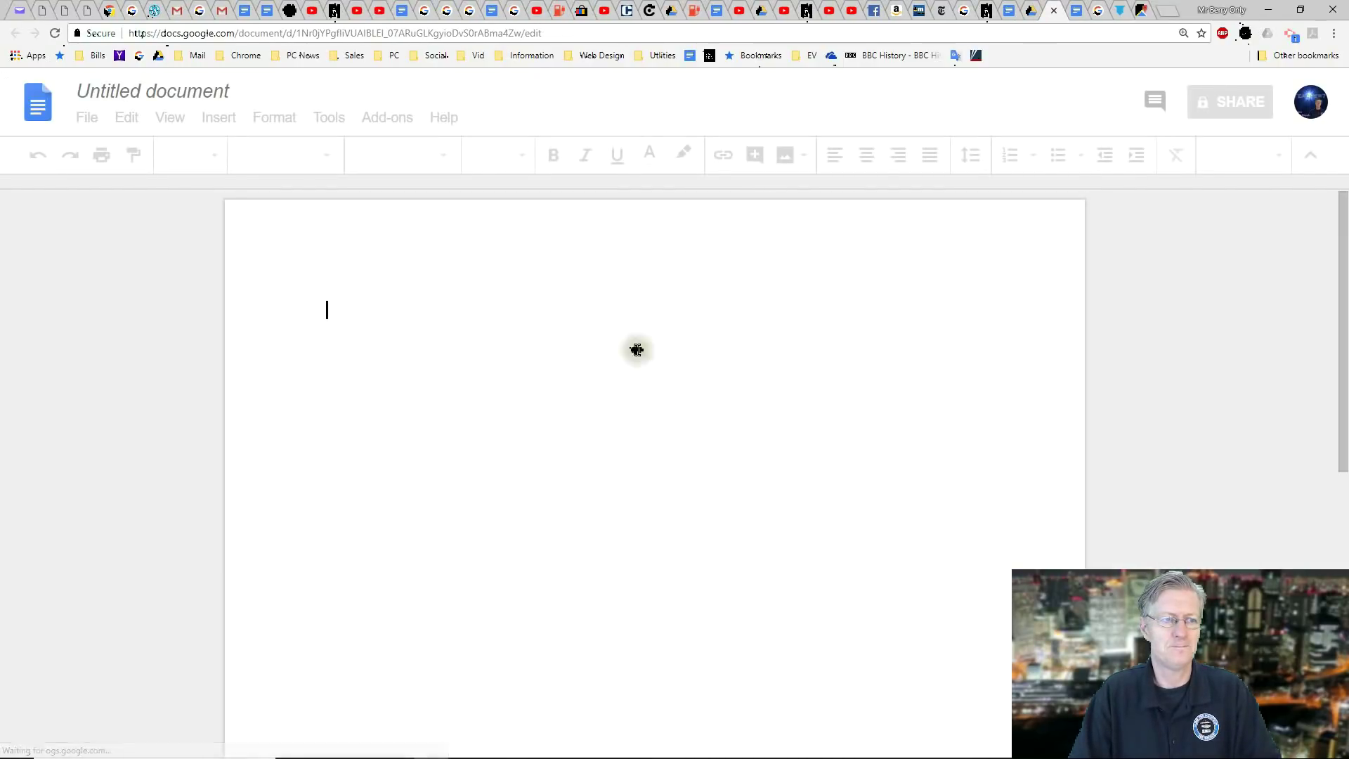
left_click(384, 311)
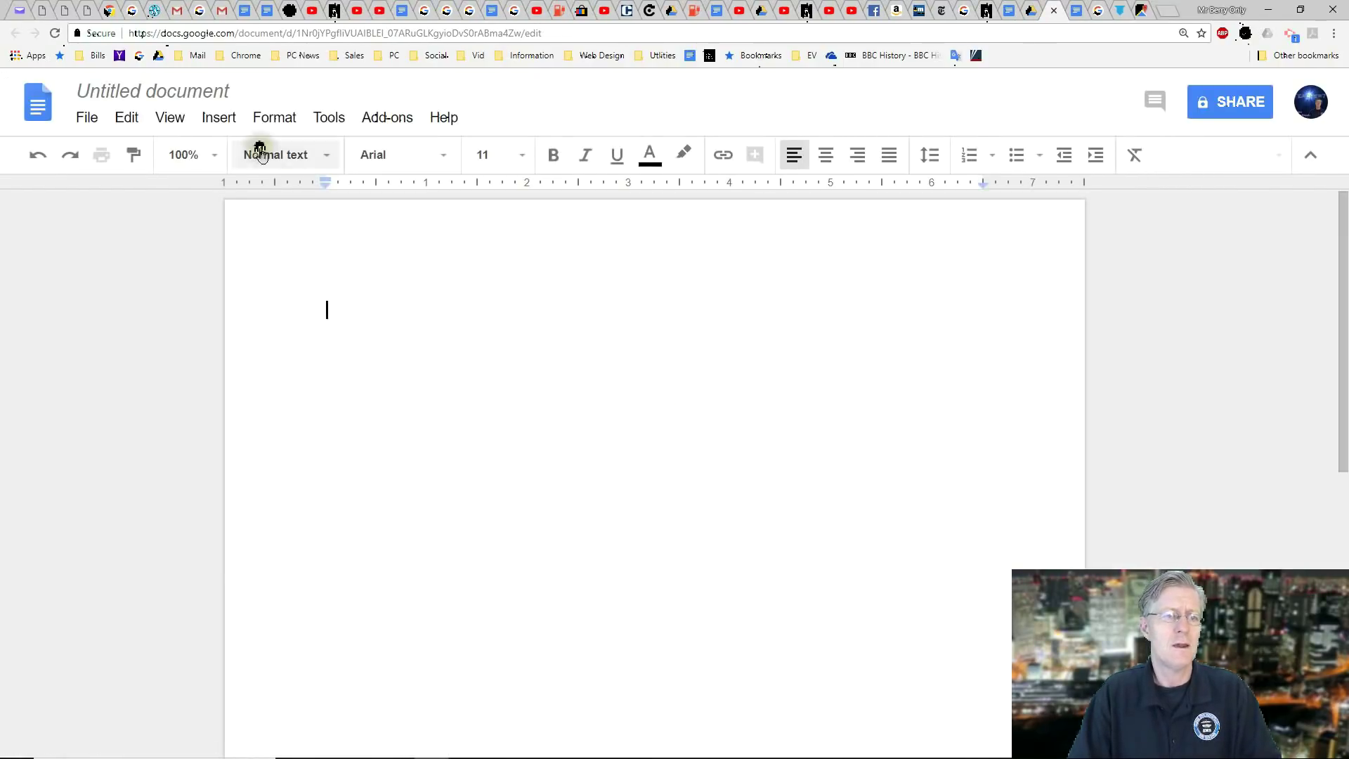
Insert a drawing into the document containing word art that reads "Example".
left_click(219, 118)
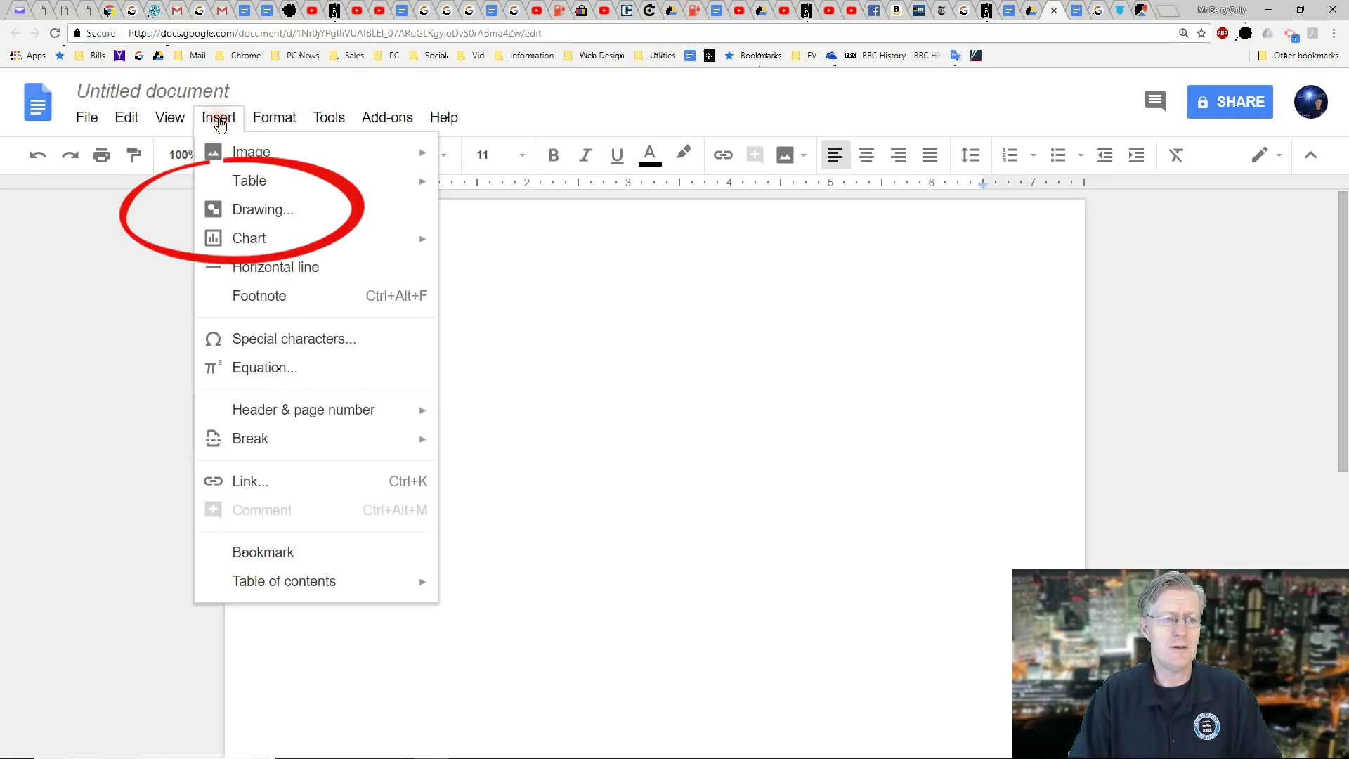
left_click(264, 222)
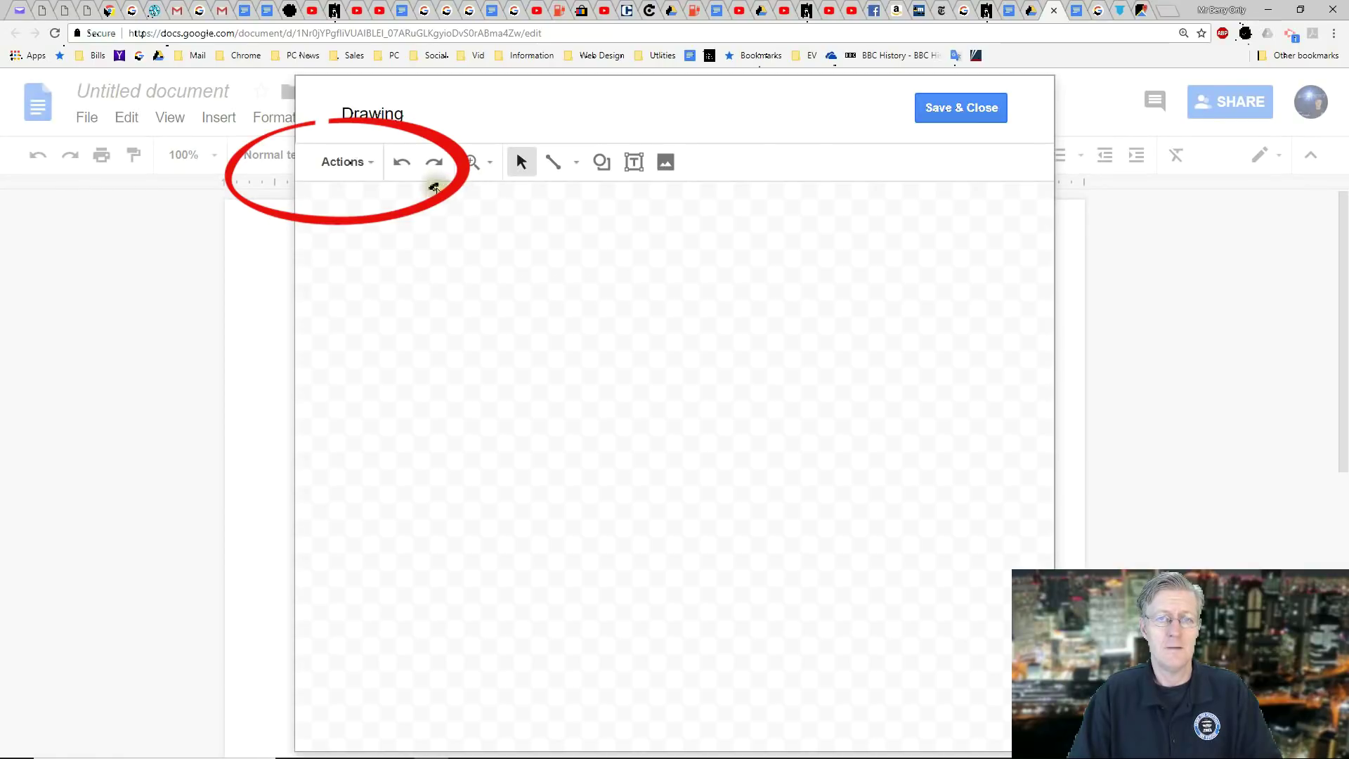
left_click(371, 166)
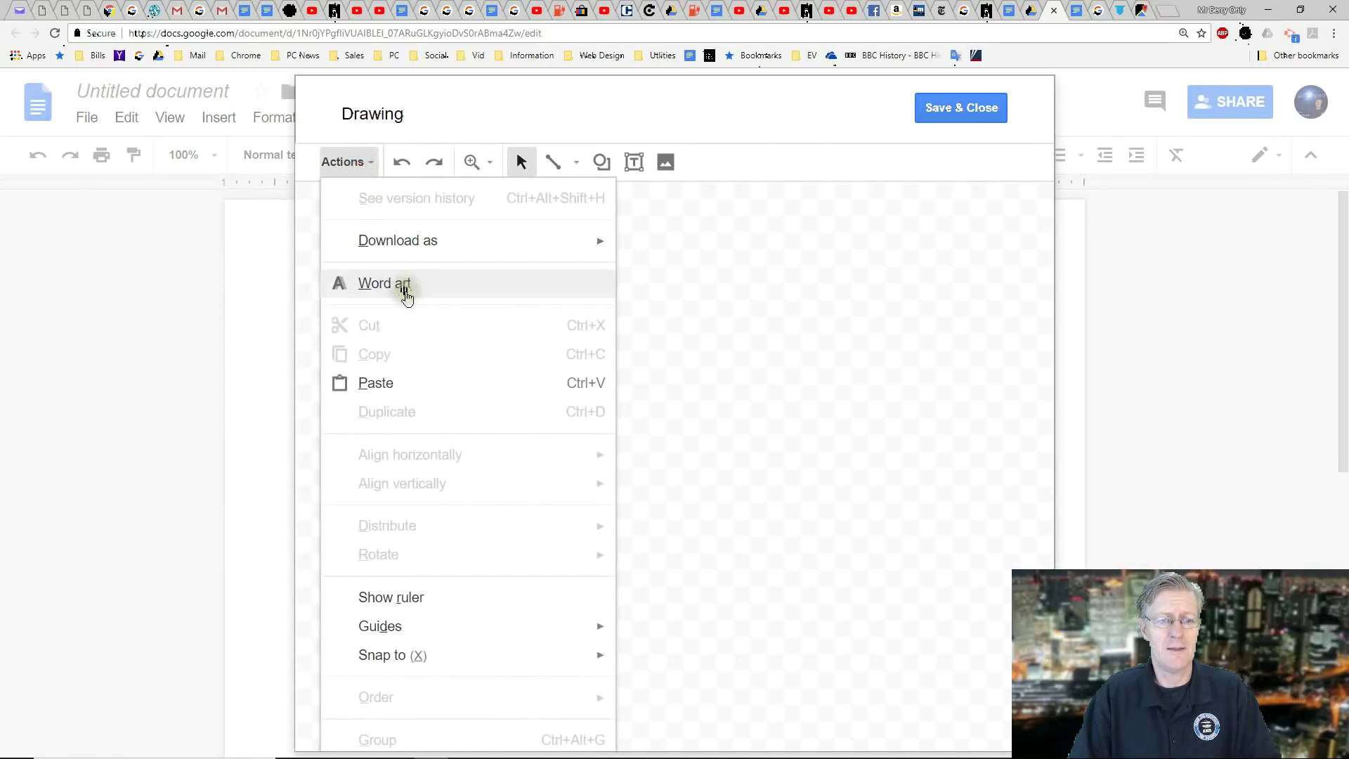
left_click(407, 285)
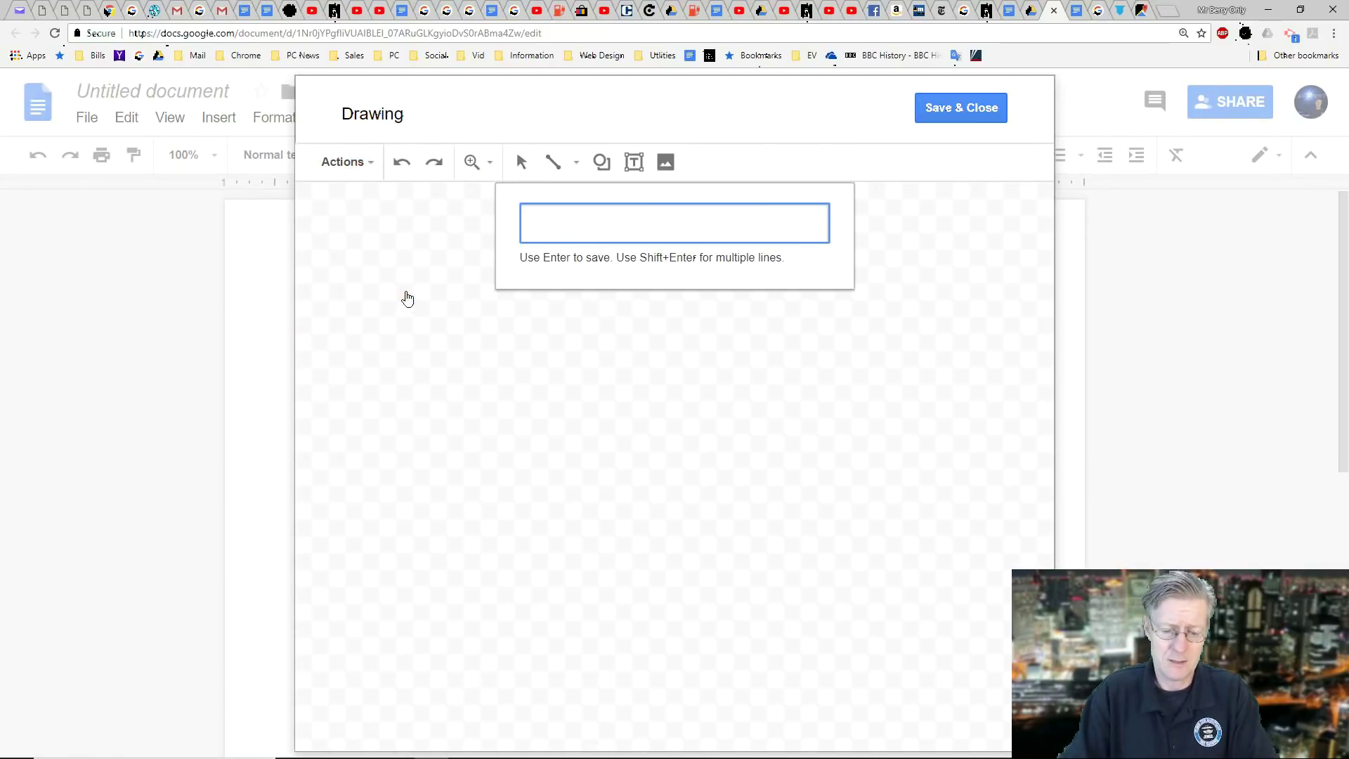
type("Example")
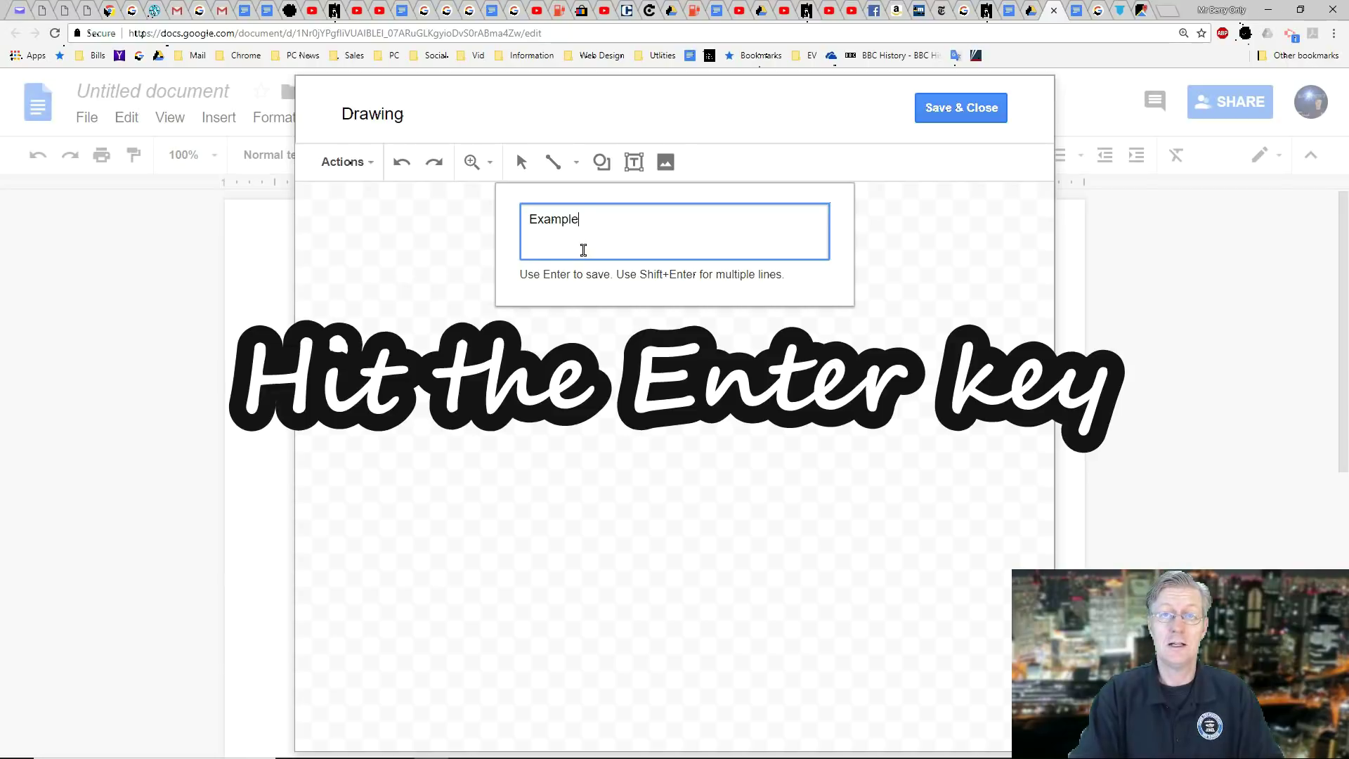
key("Return")
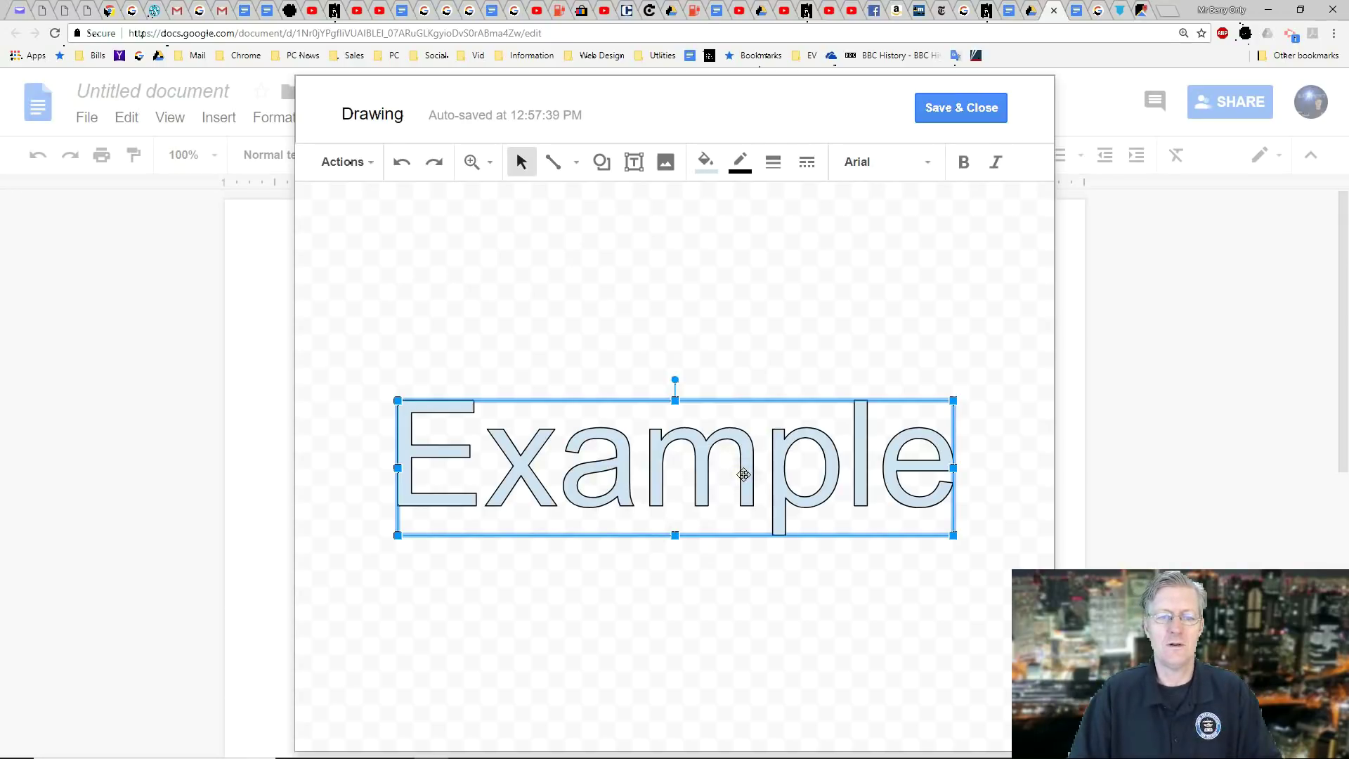
Set the word art's font to Lobster and its fill color to solid red.
left_click(866, 168)
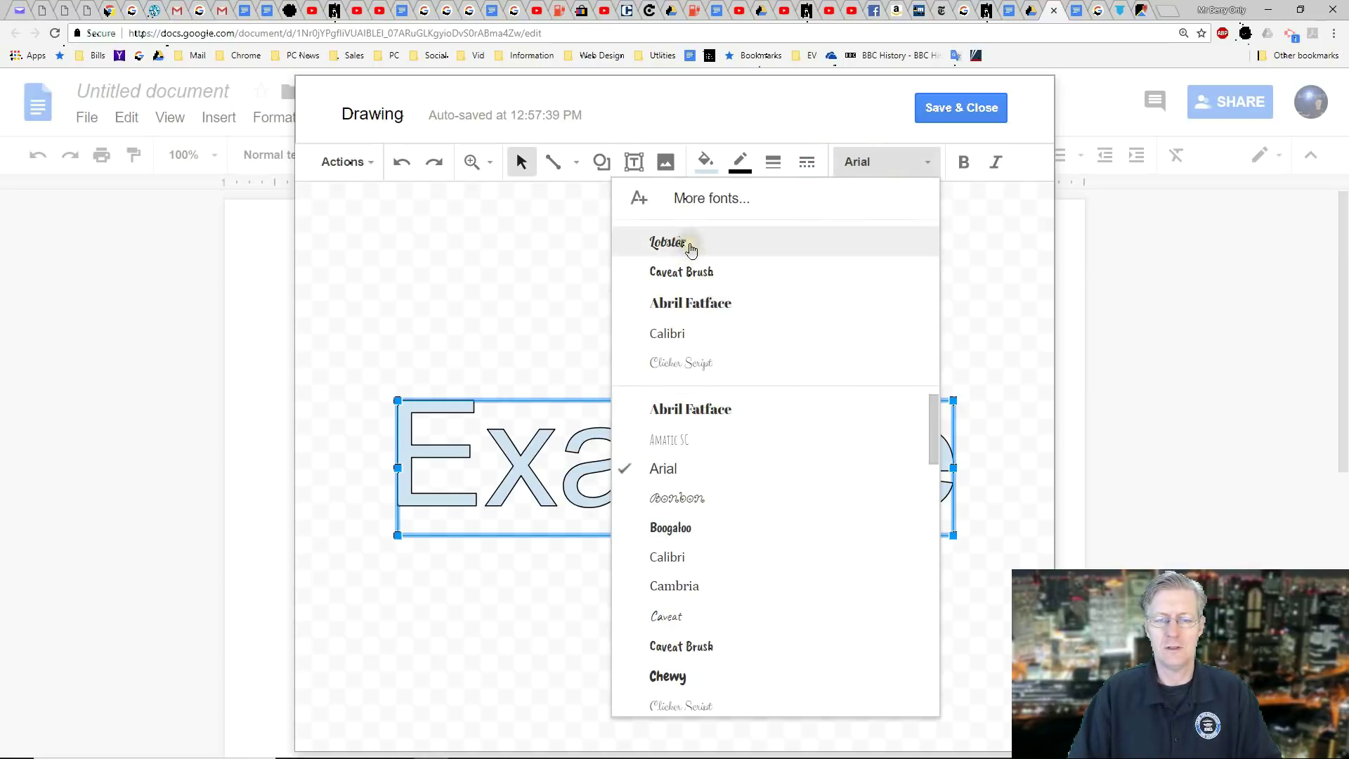
left_click(691, 248)
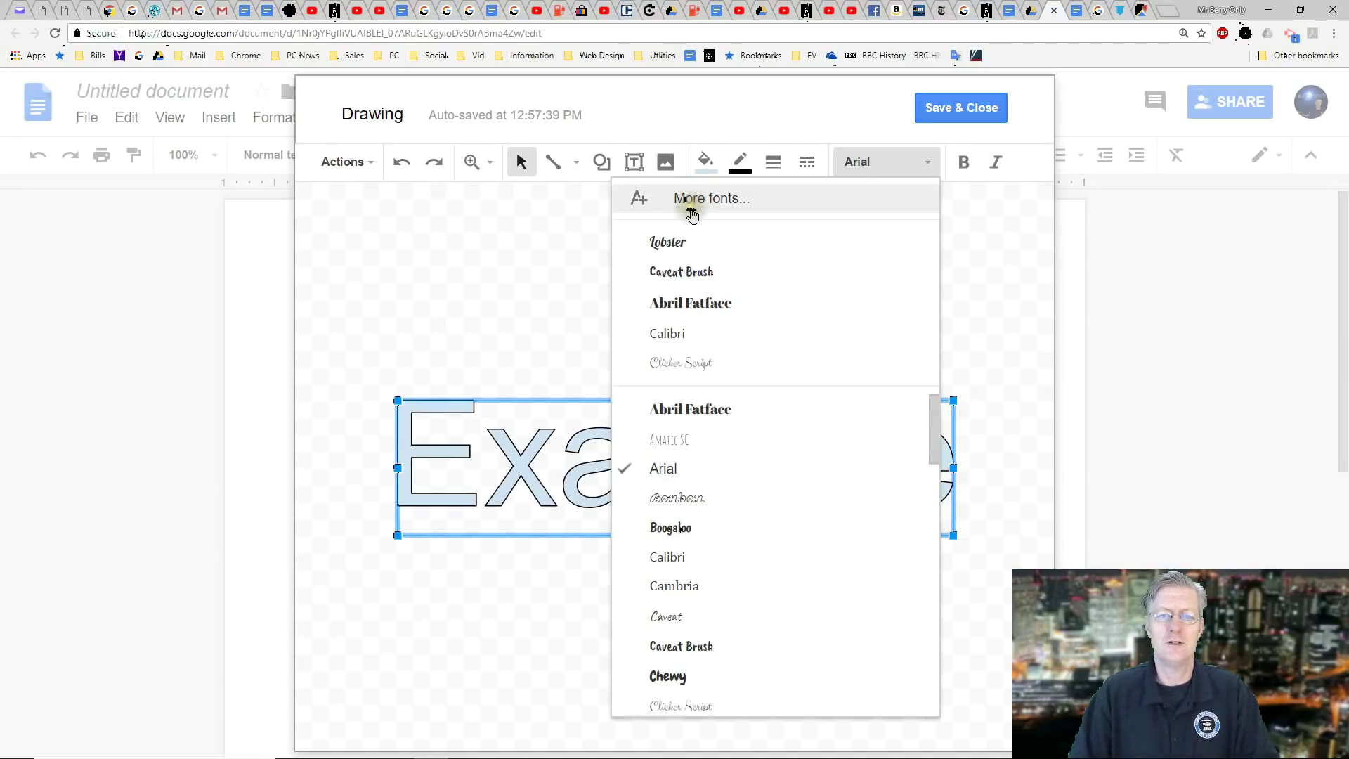
left_click(677, 249)
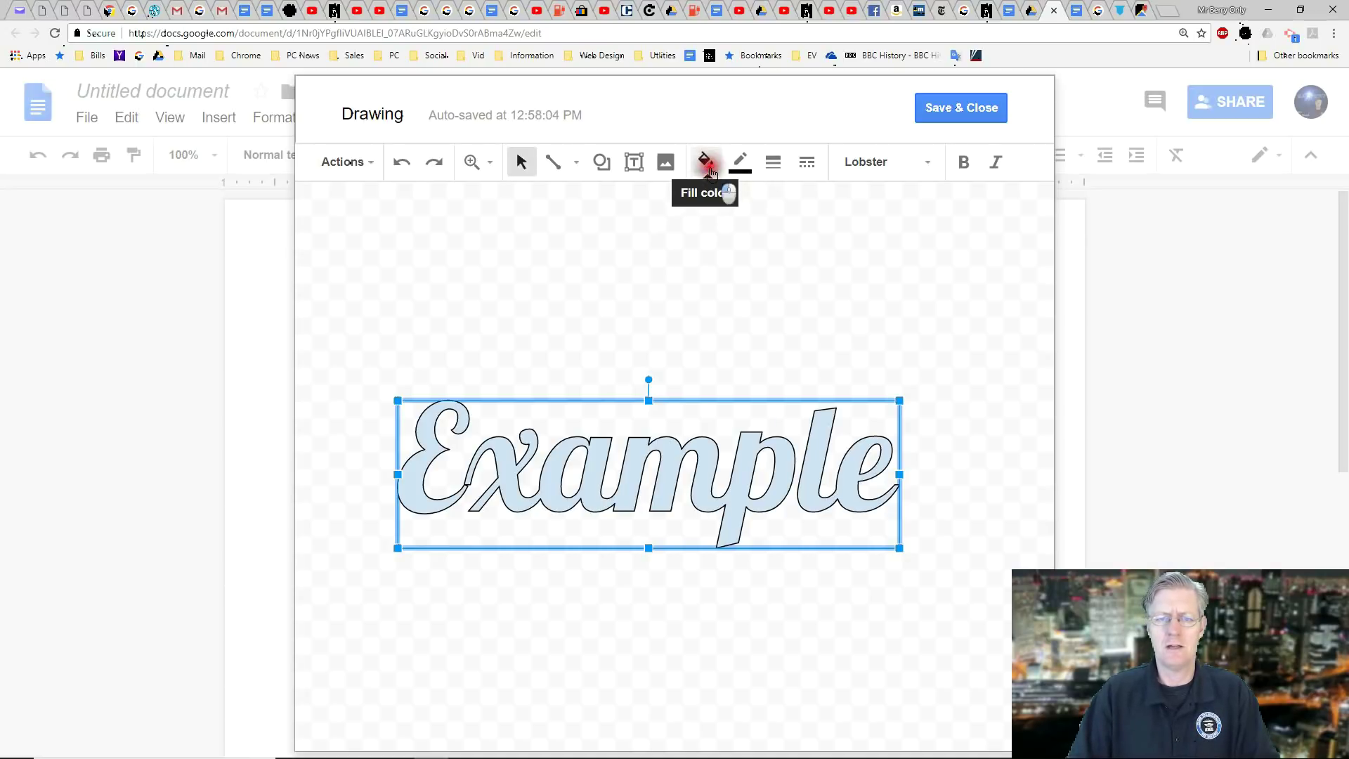
left_click(710, 169)
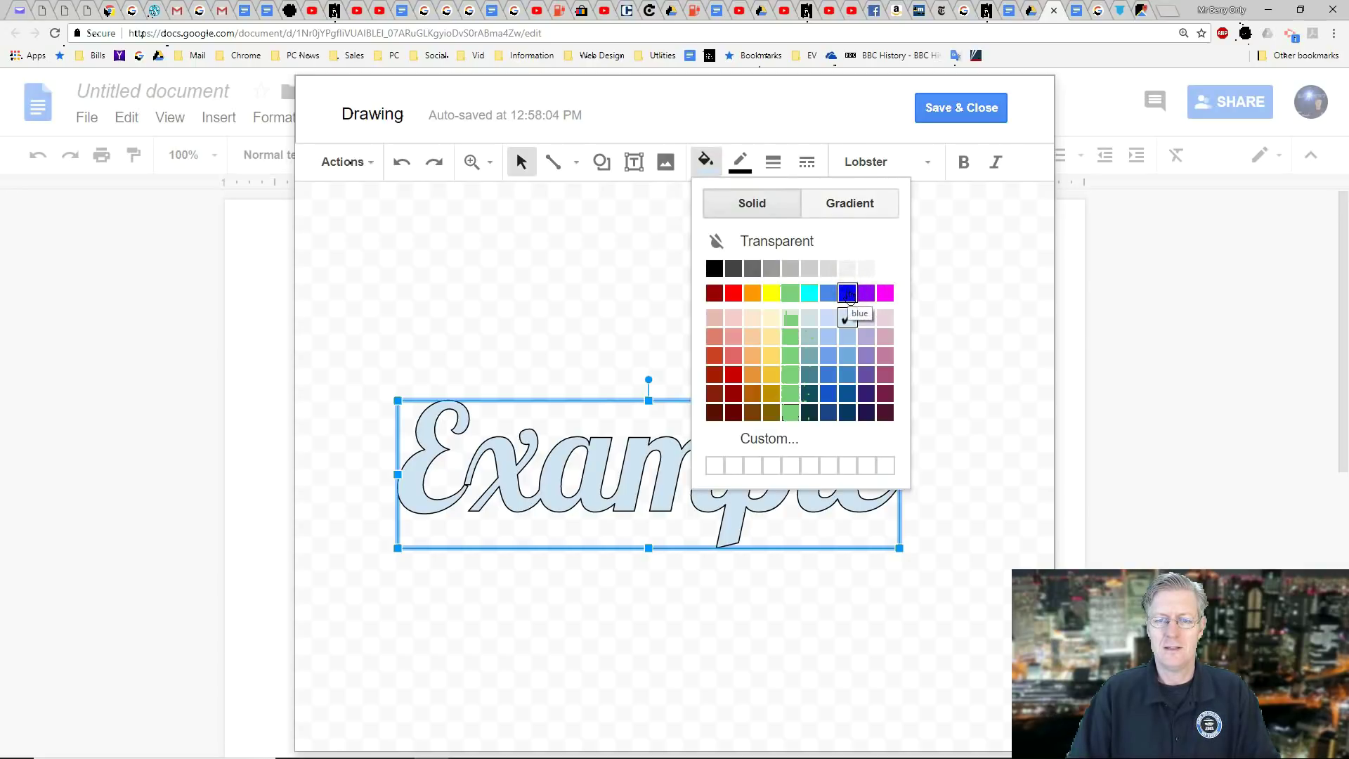
left_click(733, 294)
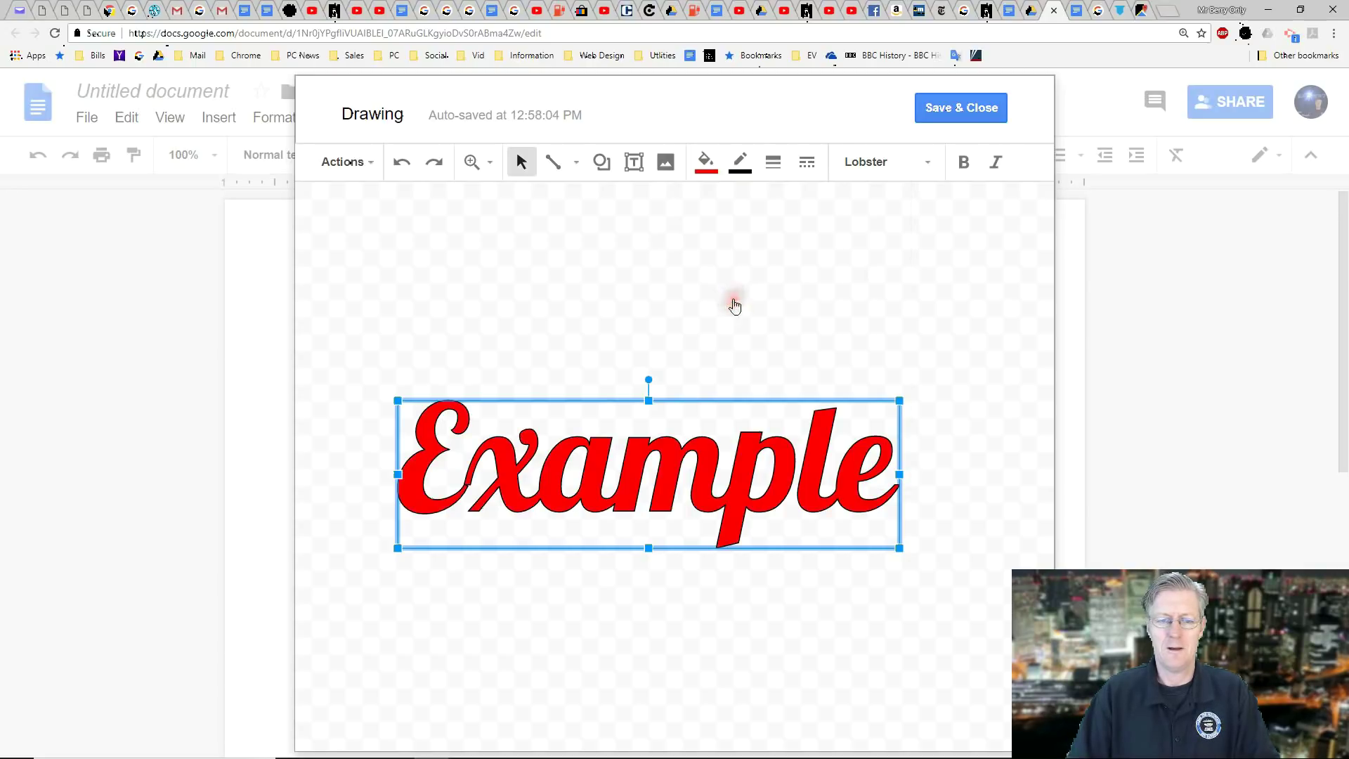
left_click(931, 492)
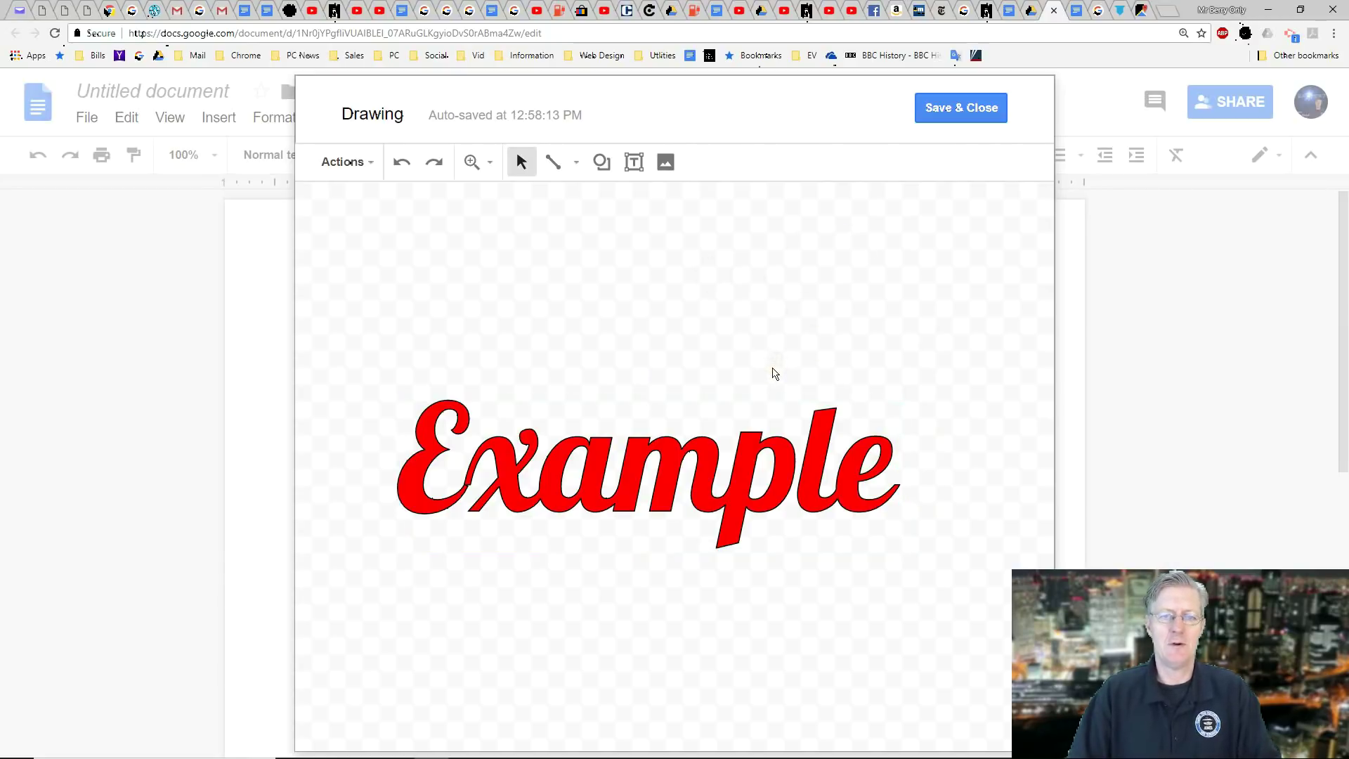
Tilt the word art slightly counterclockwise and enlarge it a little, saving the drawing into the document.
left_click(711, 464)
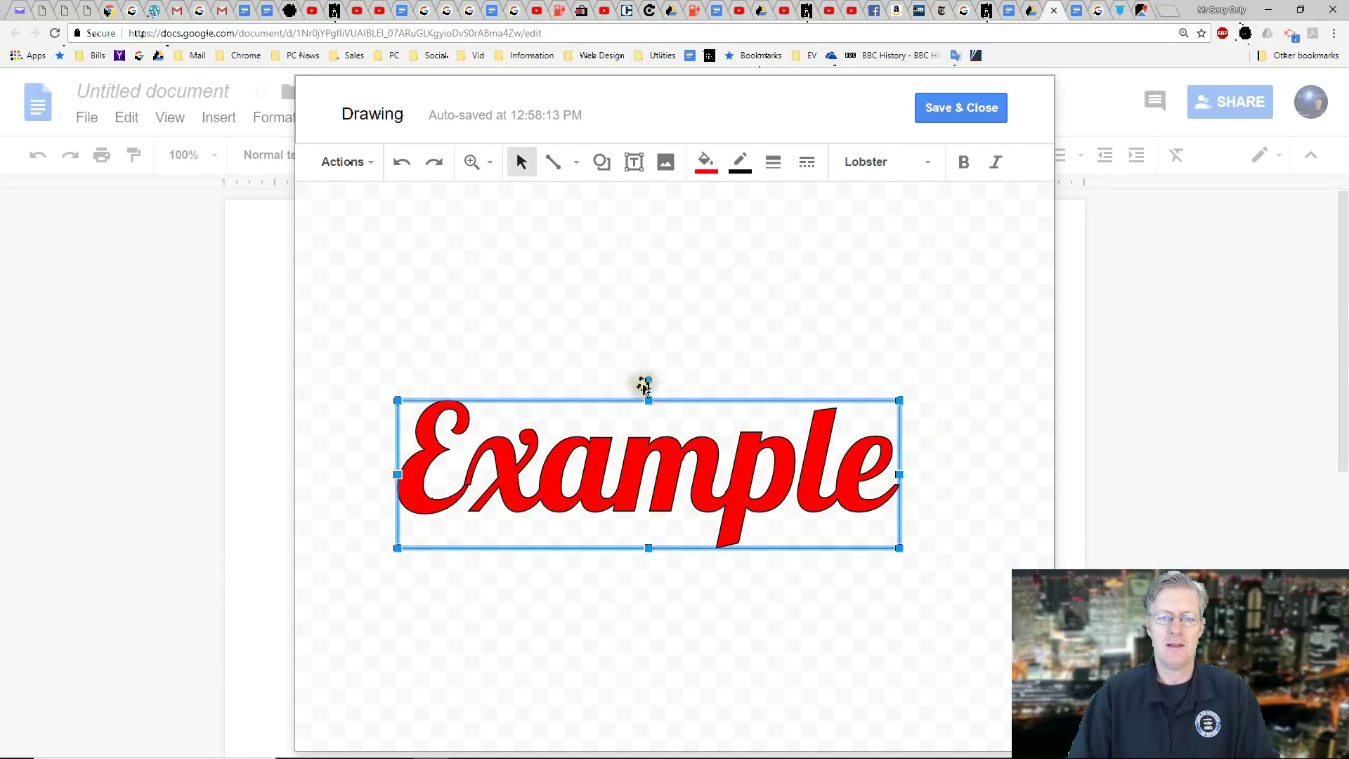
left_click_drag(650, 381, 630, 383)
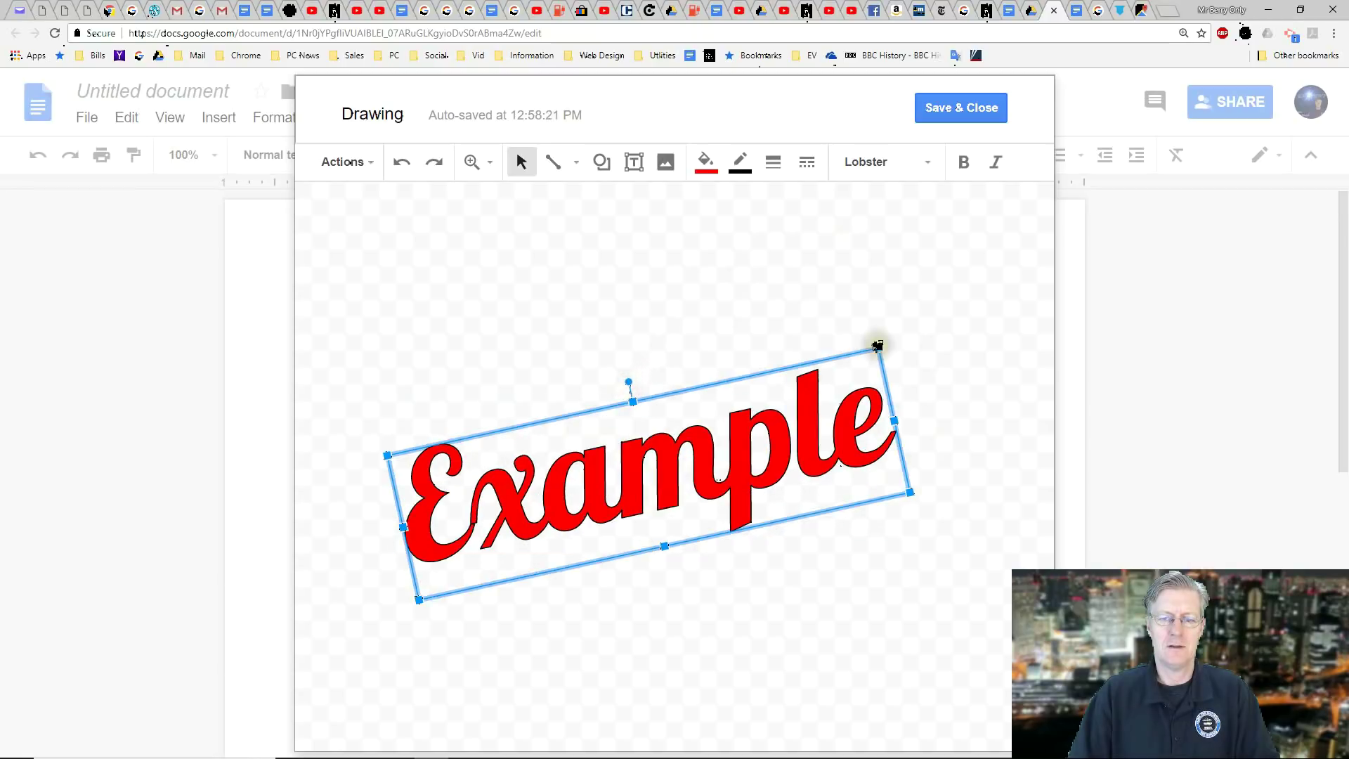
left_click_drag(878, 352, 906, 302)
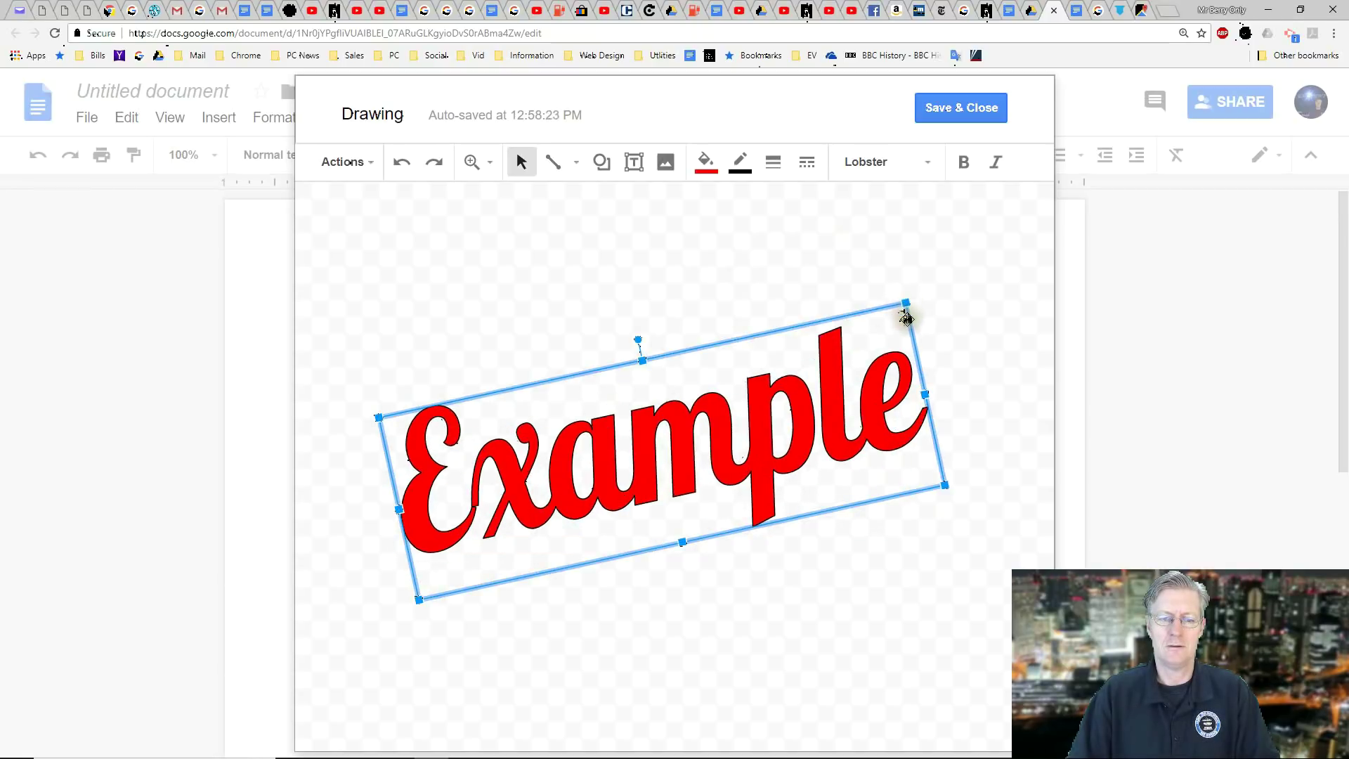
left_click(975, 384)
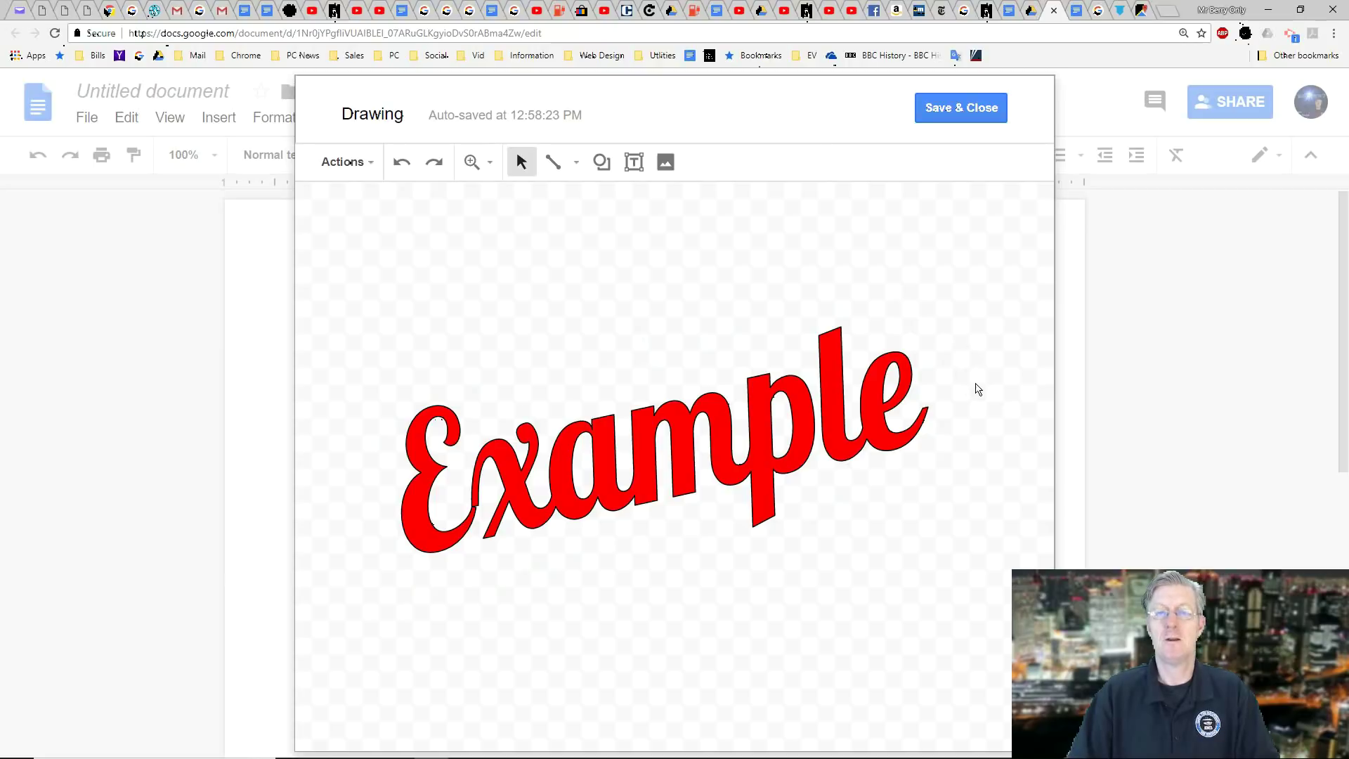
left_click(977, 103)
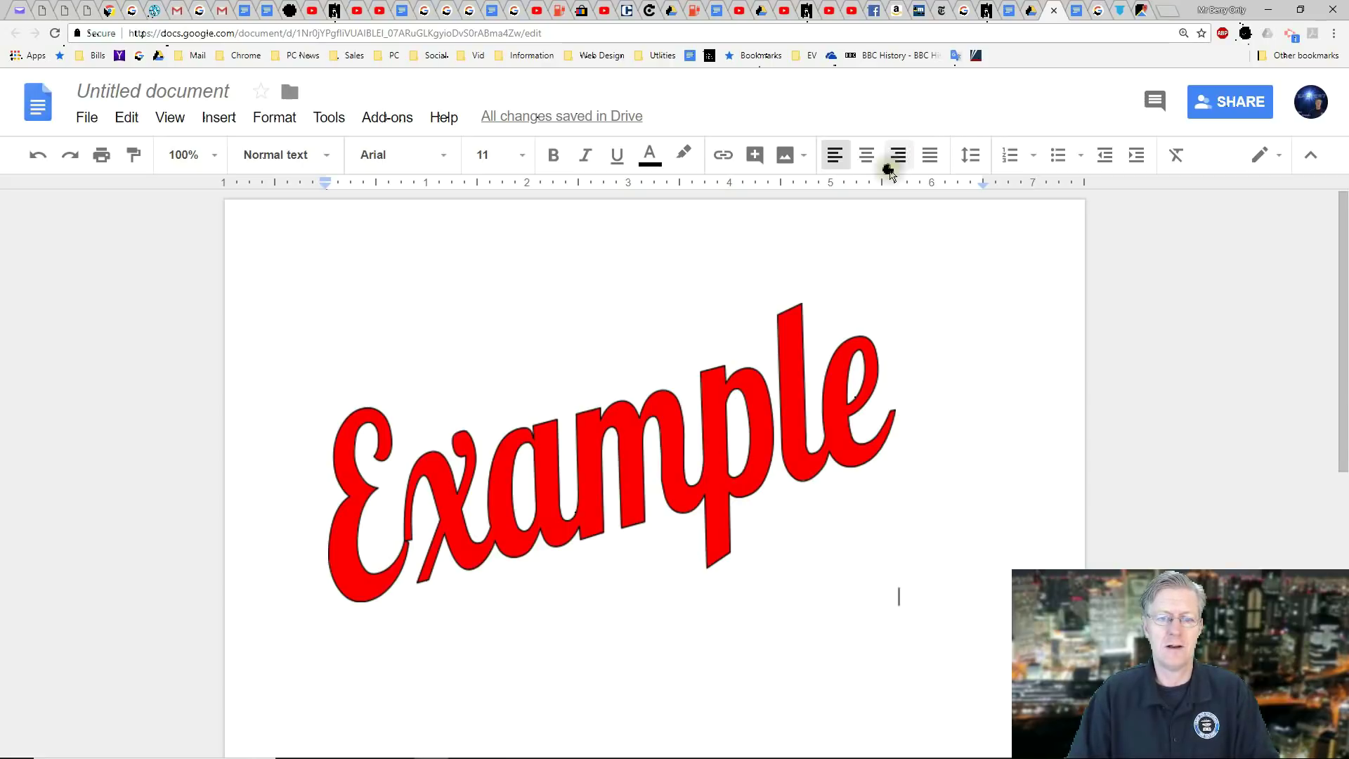
Reopen the word art drawing for editing and change its text to "Example 1".
double_click(659, 442)
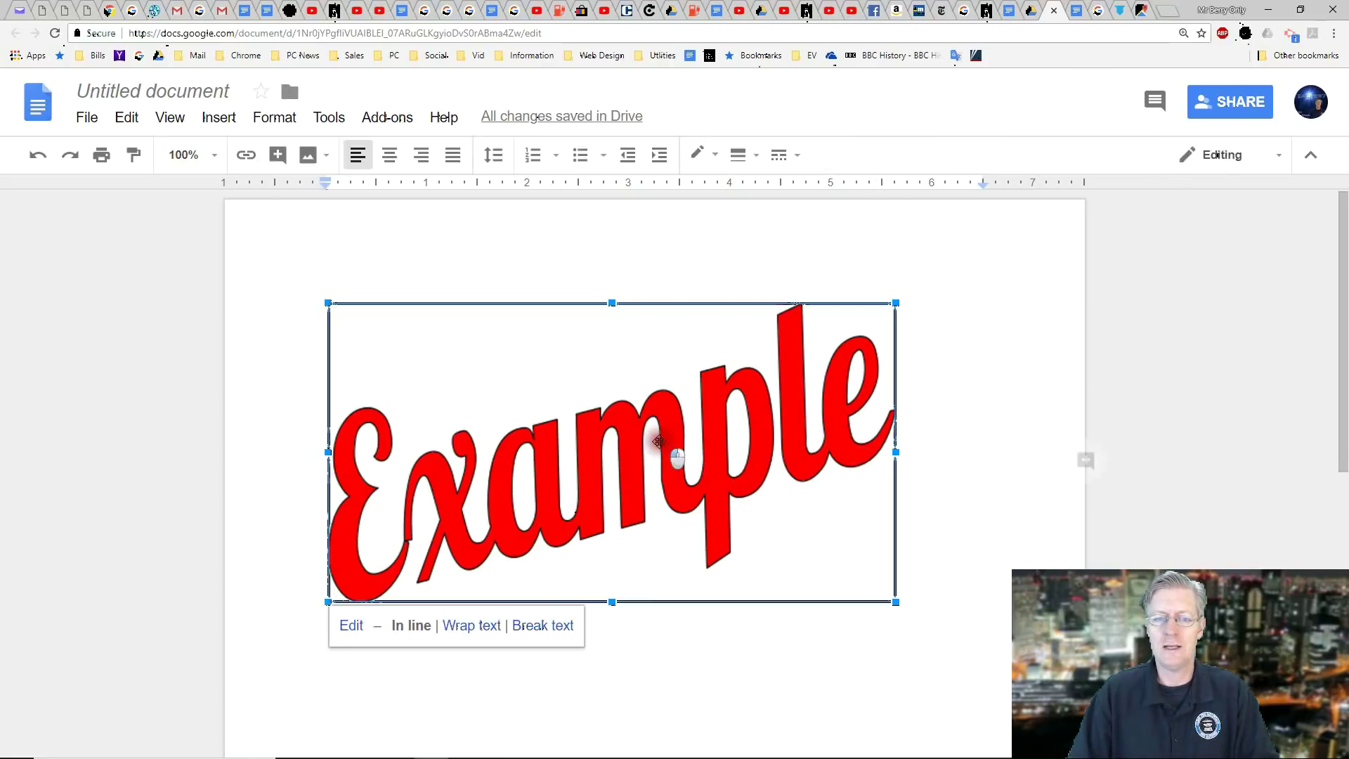
left_click(659, 442)
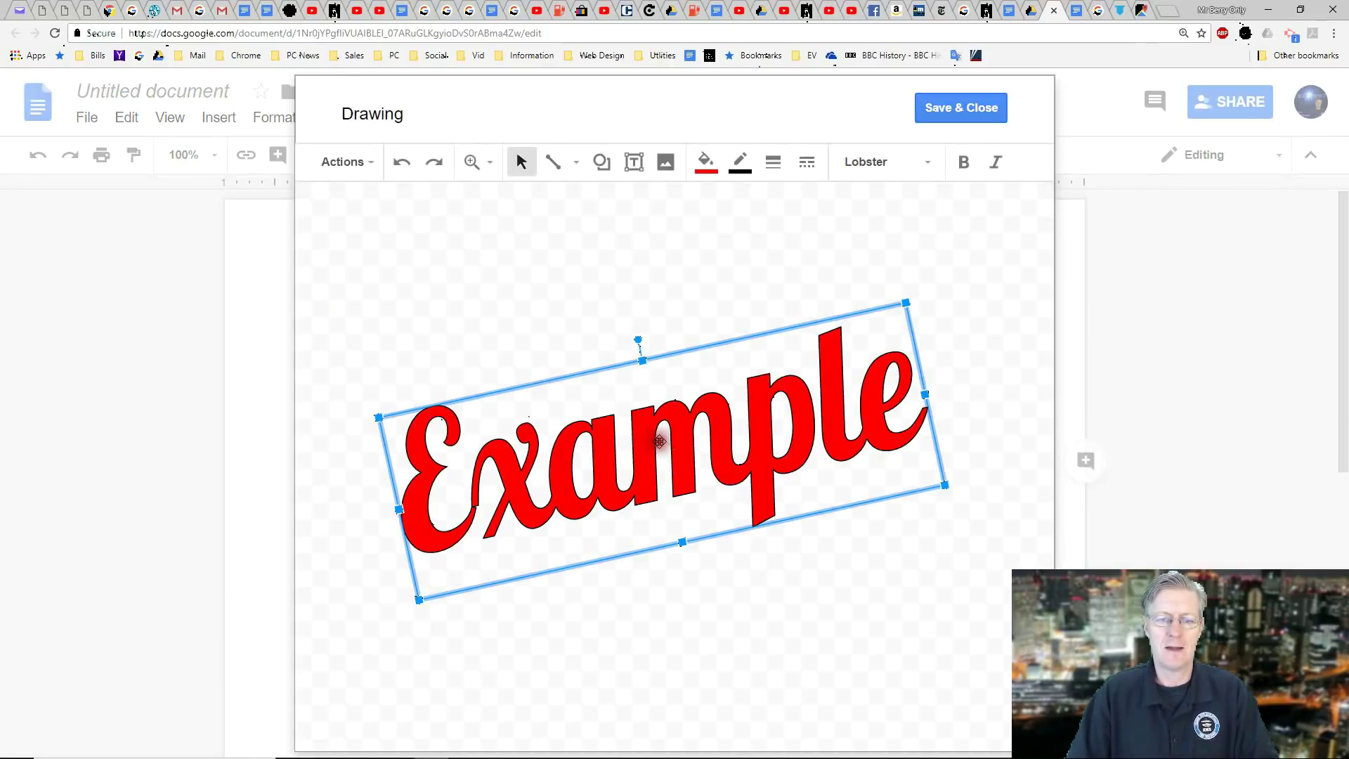
double_click(641, 450)
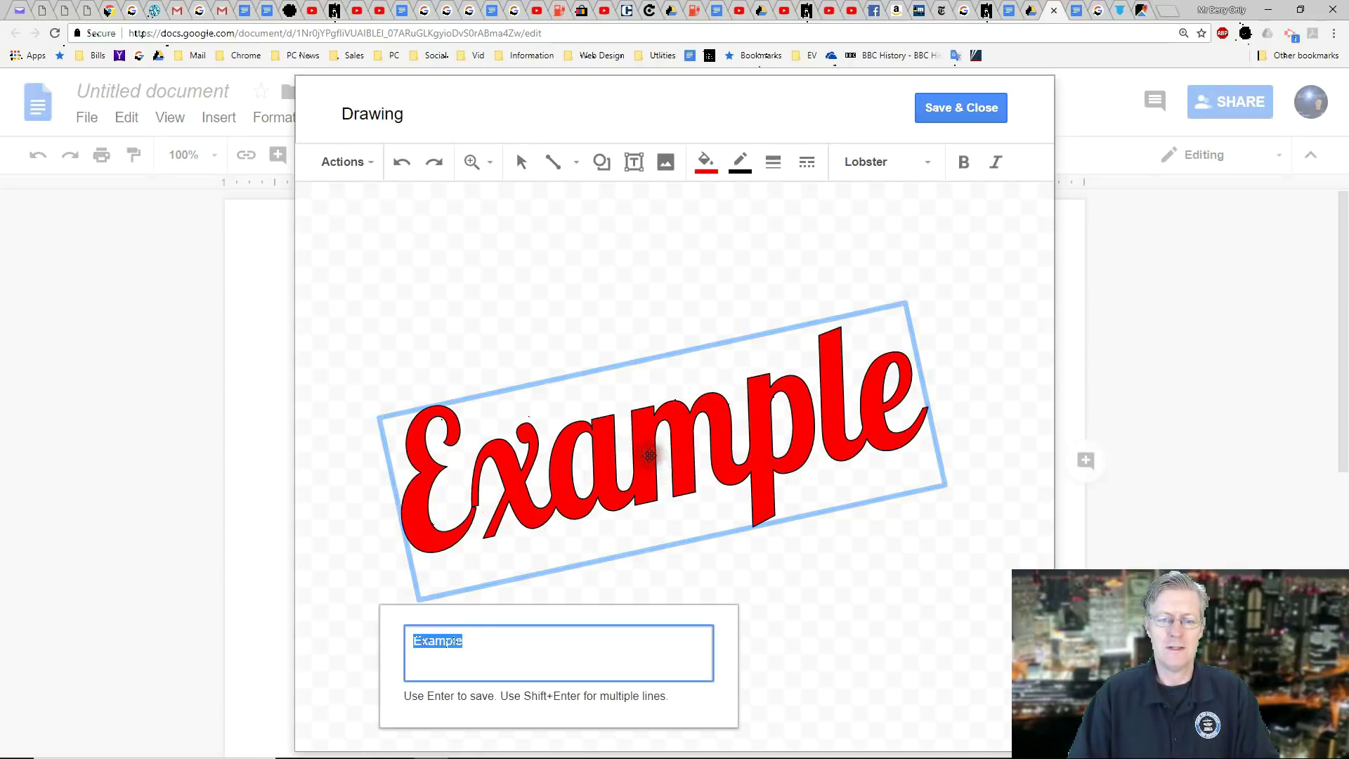
left_click(466, 640)
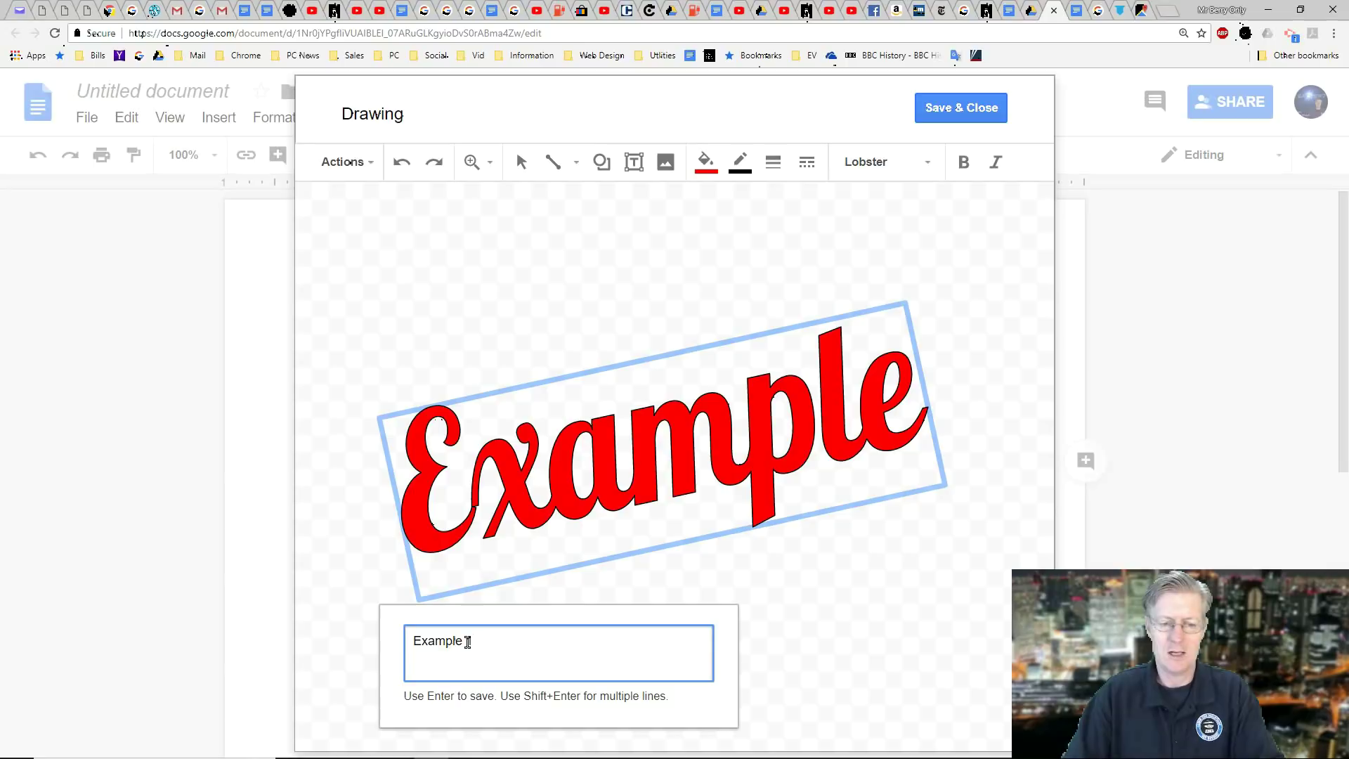
type("1")
key("Return")
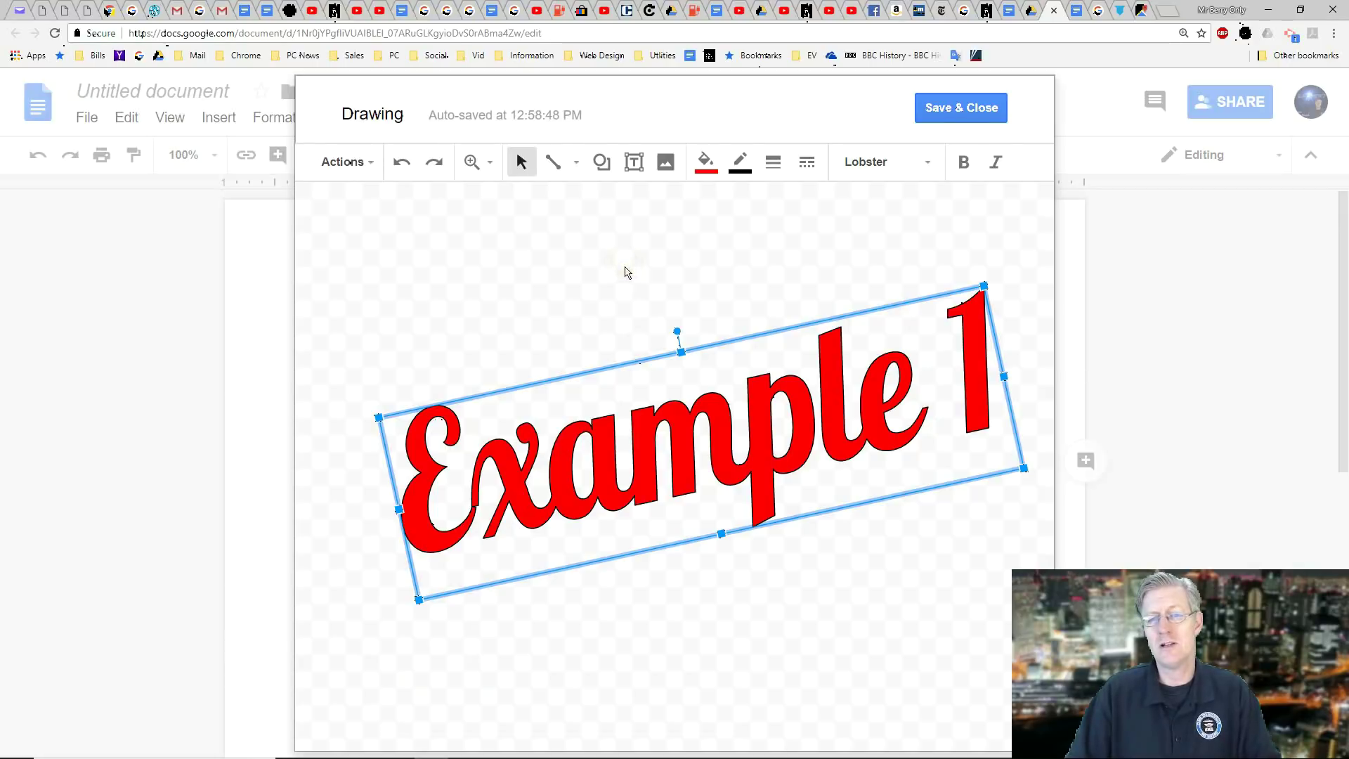
Give the word art a 3px dark red border and save the updated drawing back to the document.
left_click(776, 168)
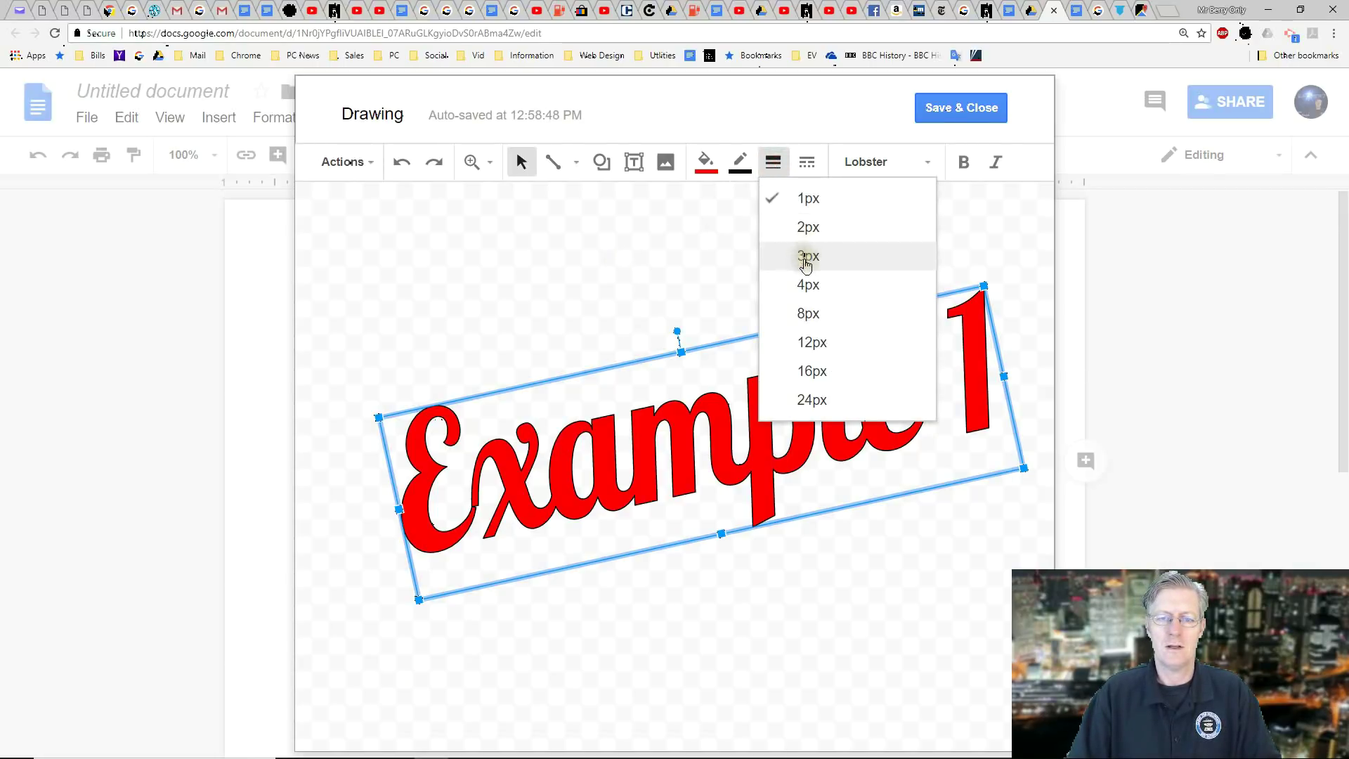
left_click(805, 259)
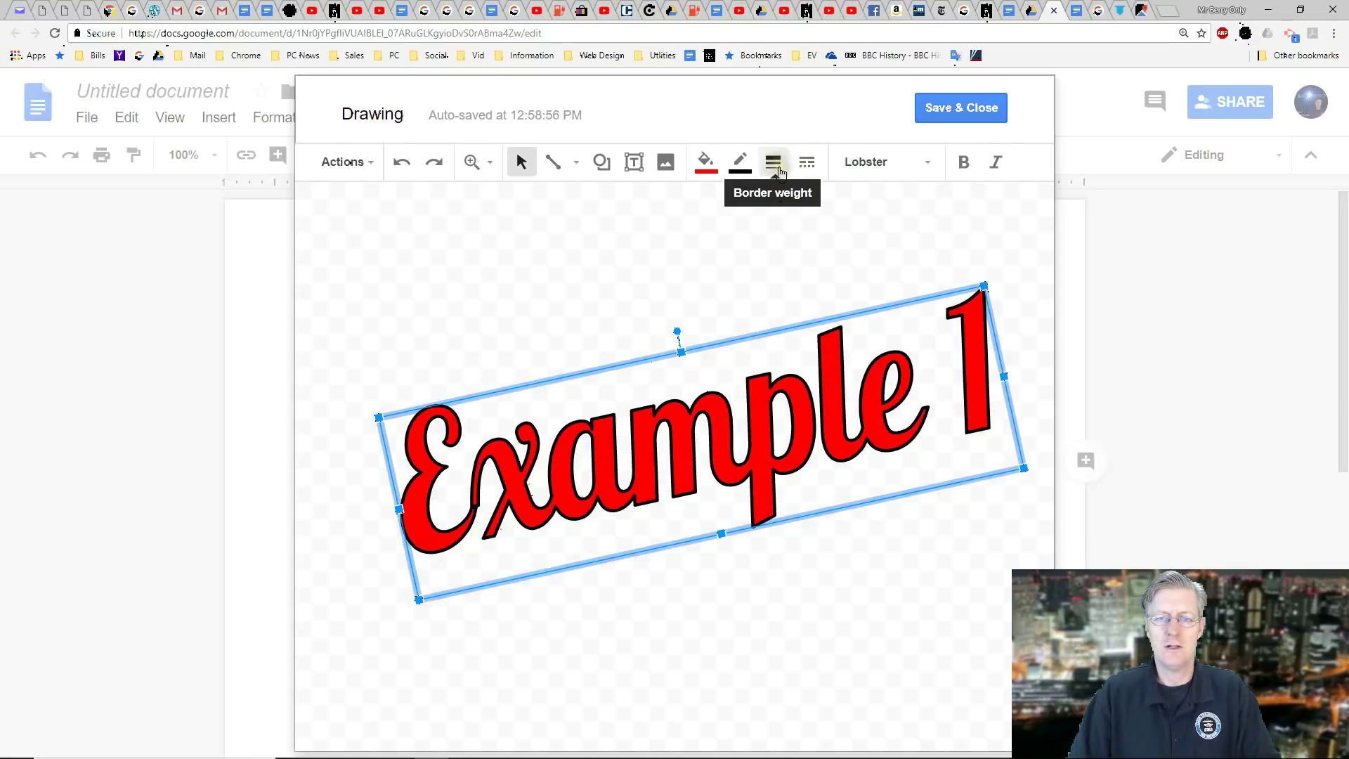
left_click(743, 167)
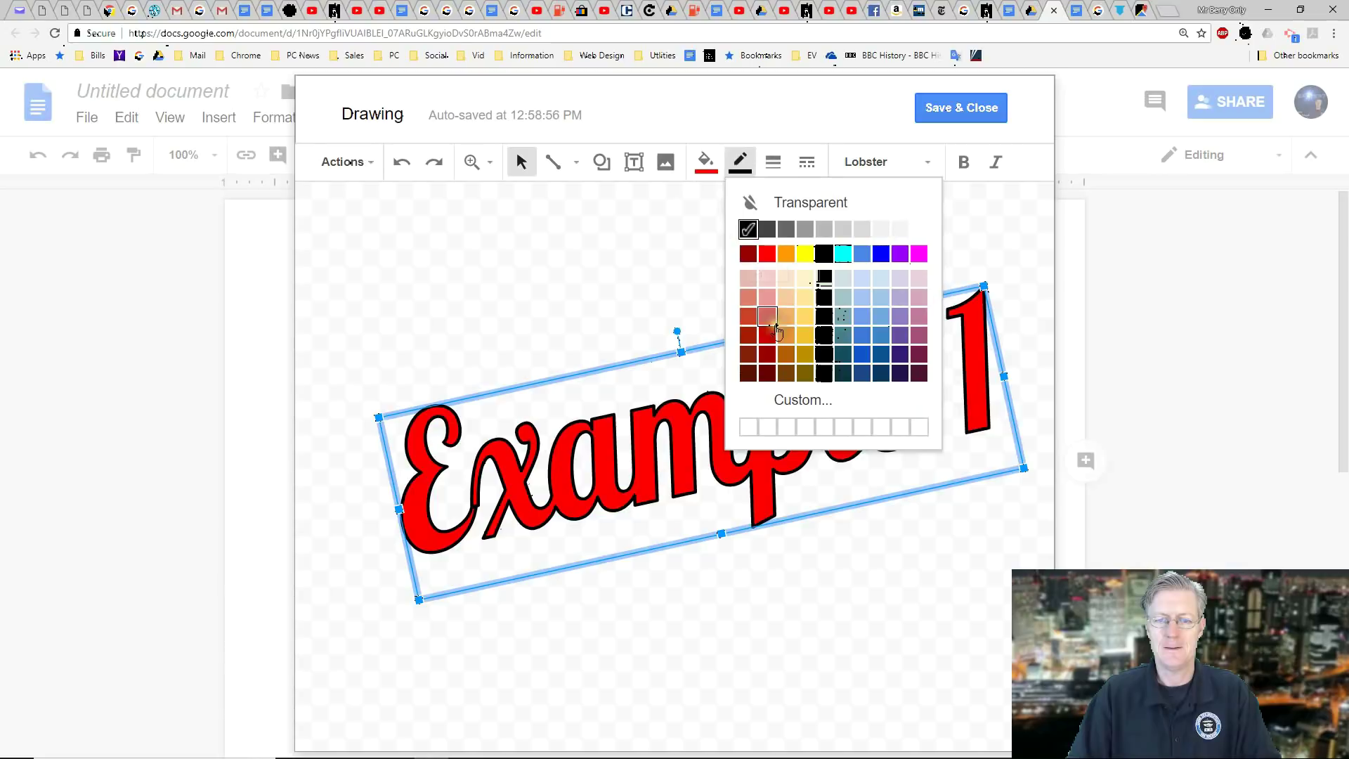
left_click(749, 254)
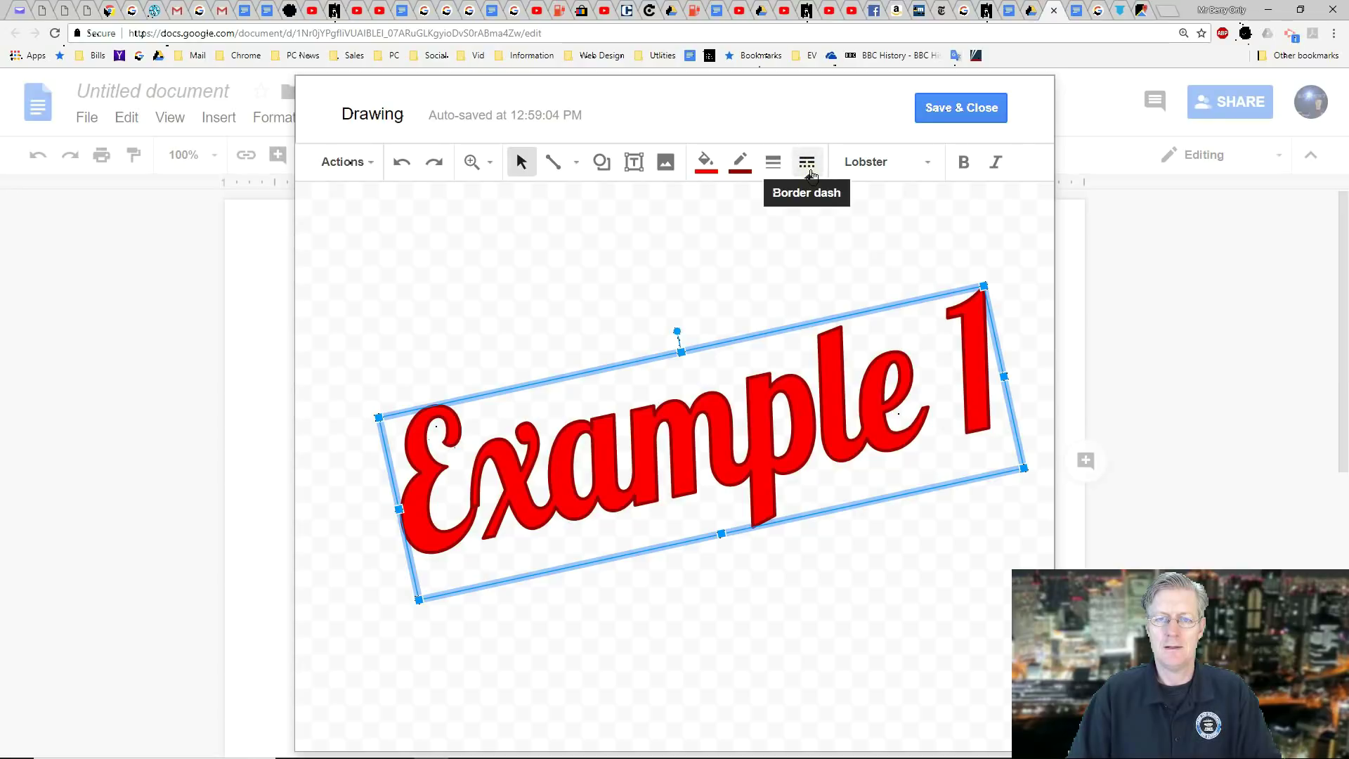
left_click(701, 258)
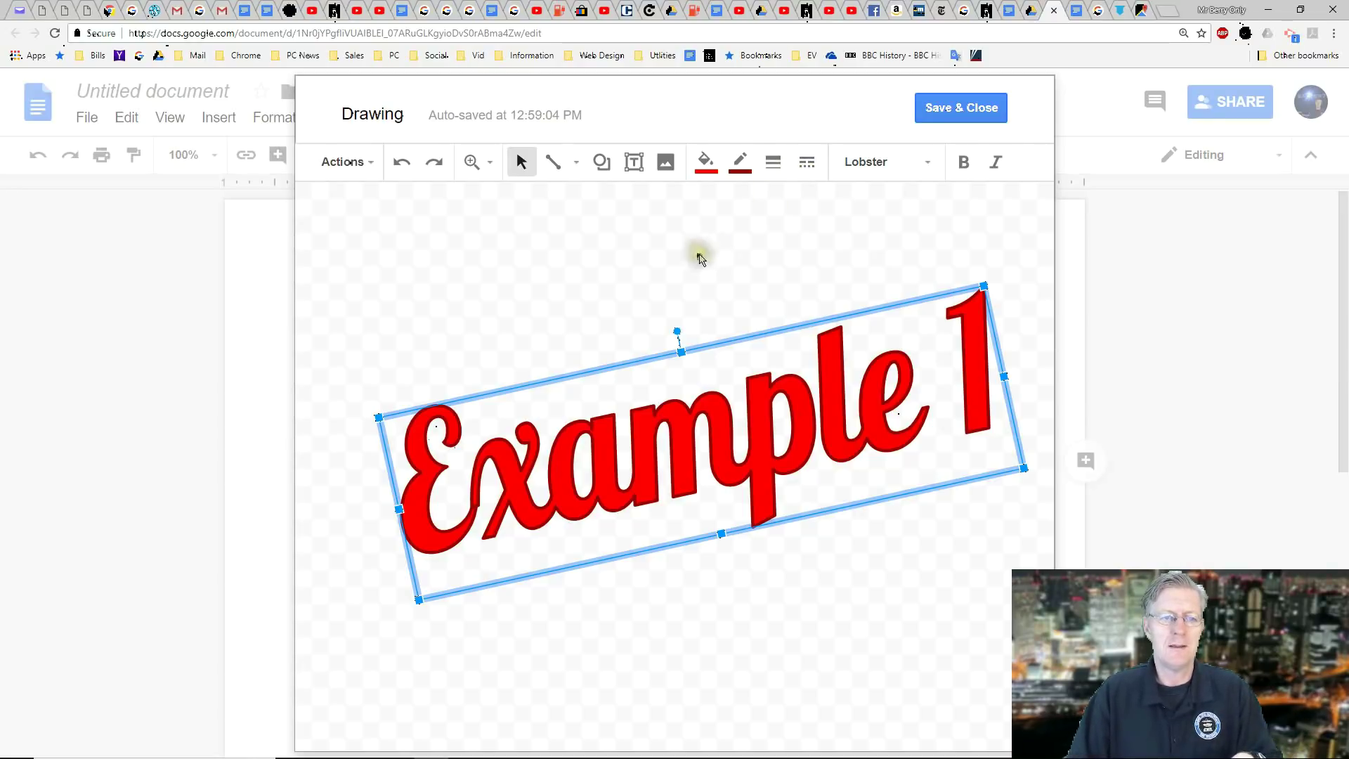
left_click(959, 113)
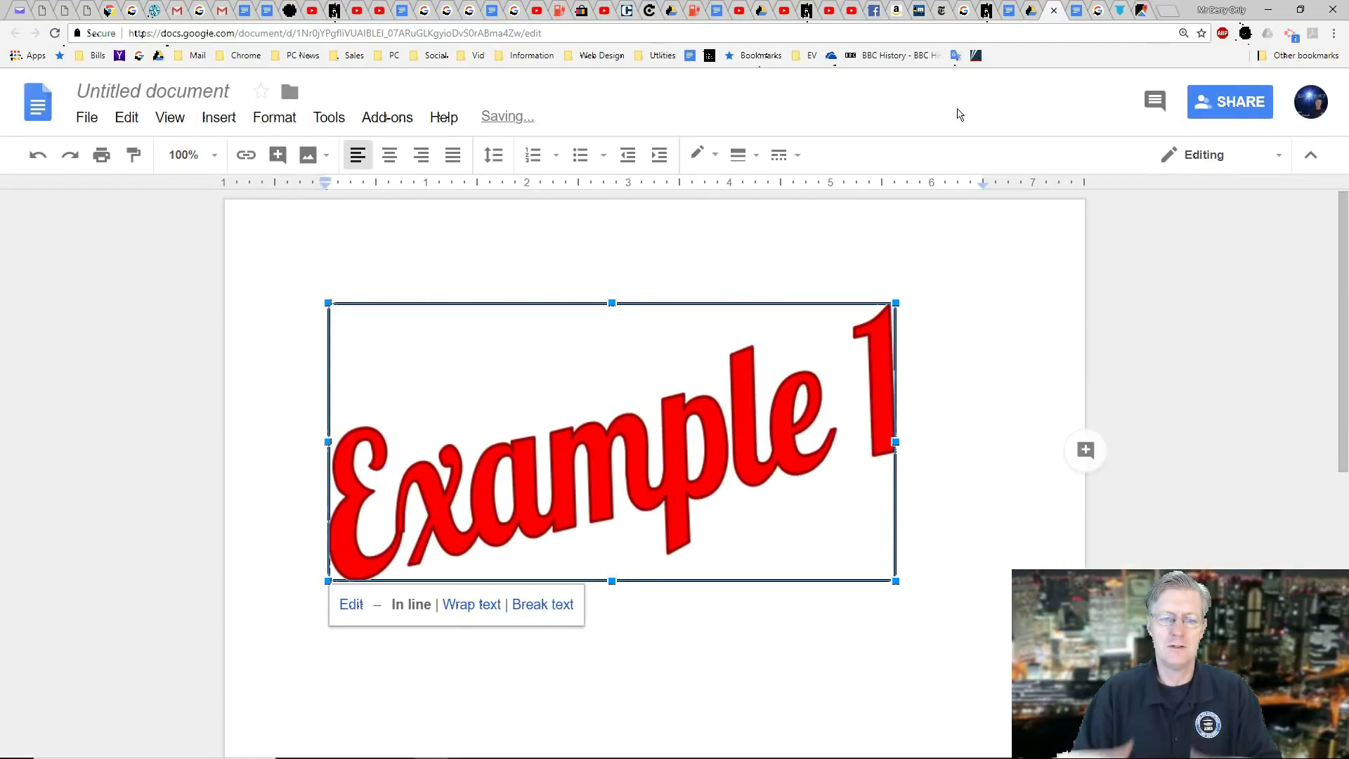
left_click(958, 395)
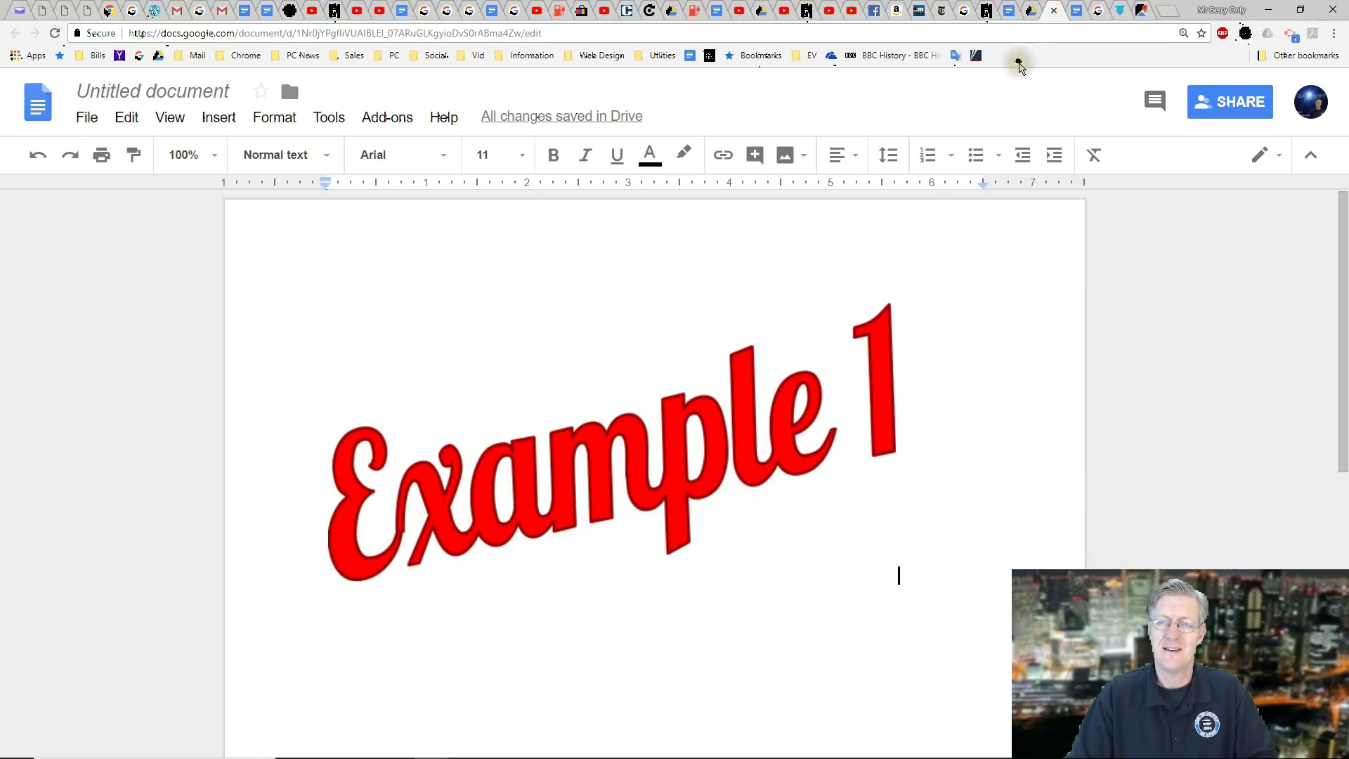
Switch to the open Lesson 1 - The Basics document in full screen and review its course introduction, skills list and PC Basics topics.
left_click(1077, 13)
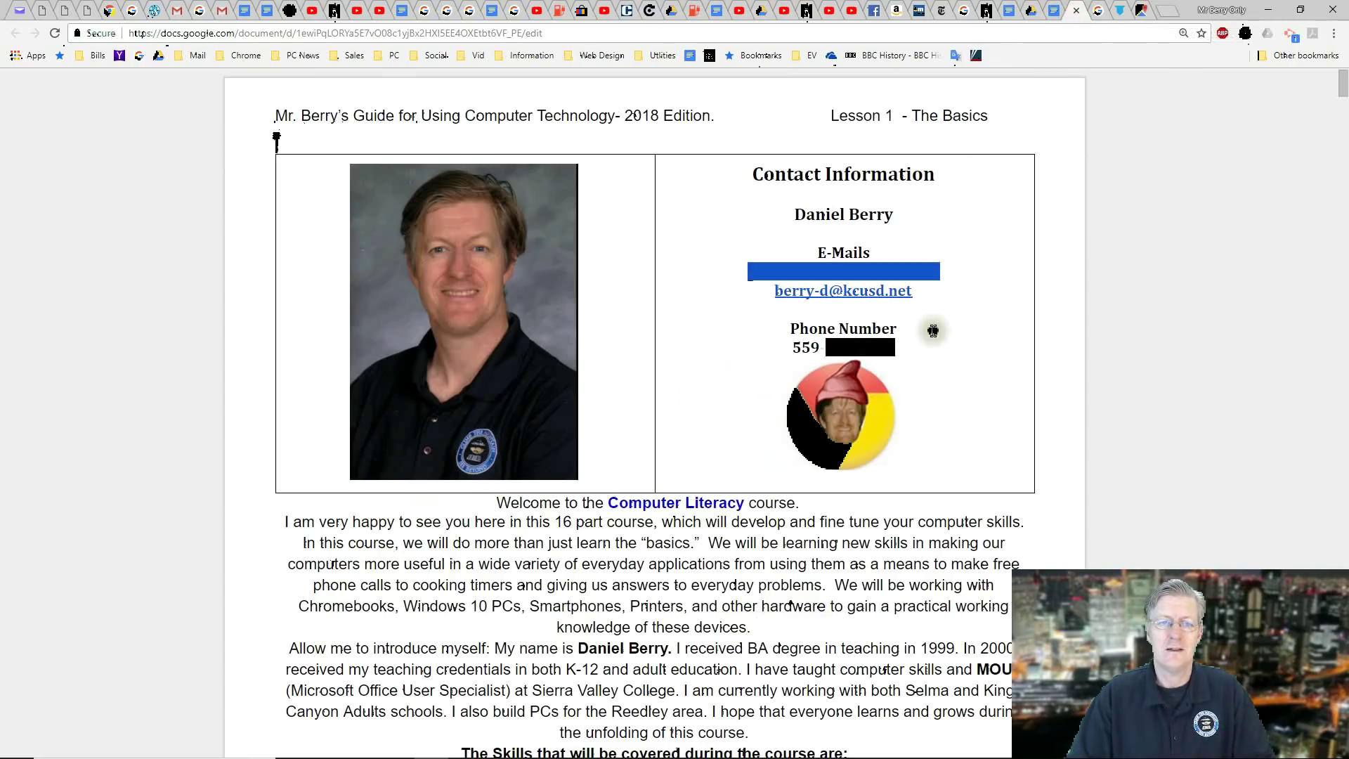
key("F11")
scroll(1052, 458, "down", 5)
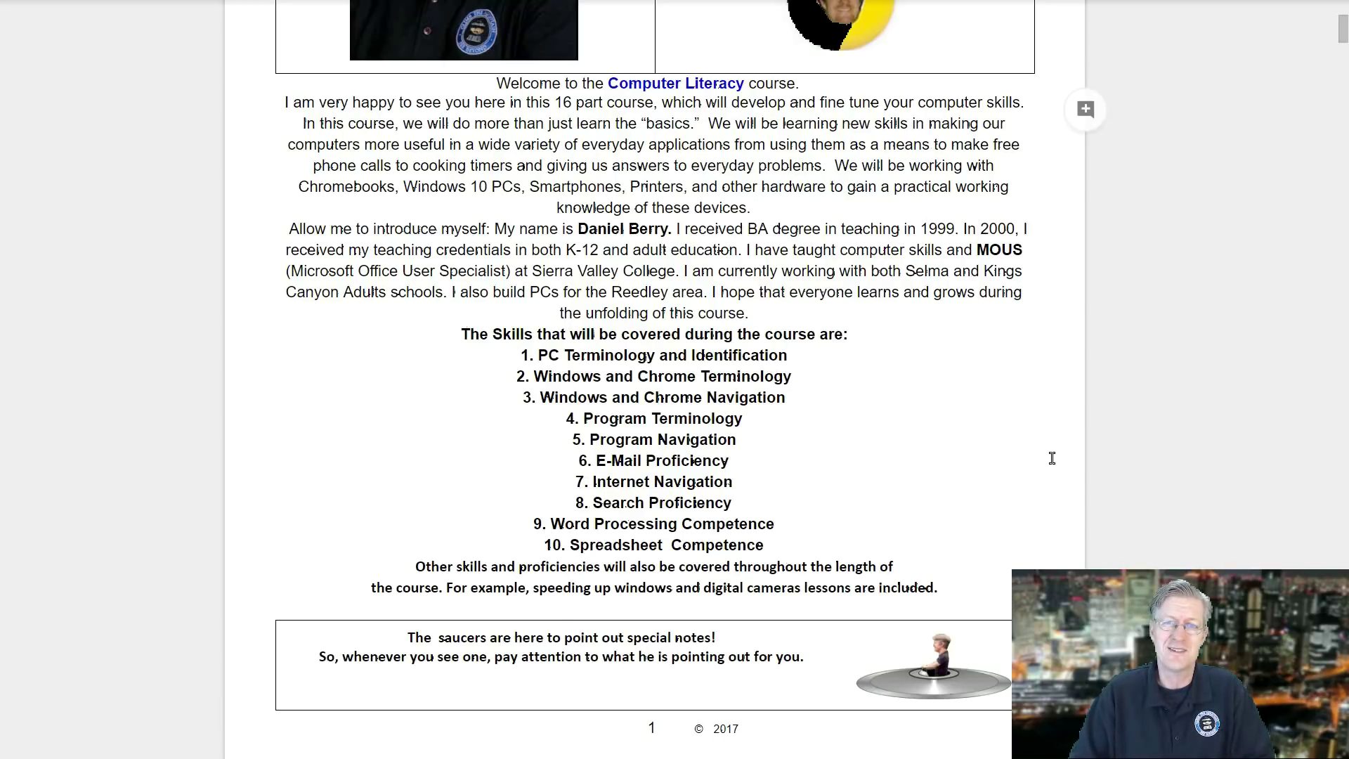
left_click(1053, 608)
scroll(1091, 364, "down", 3)
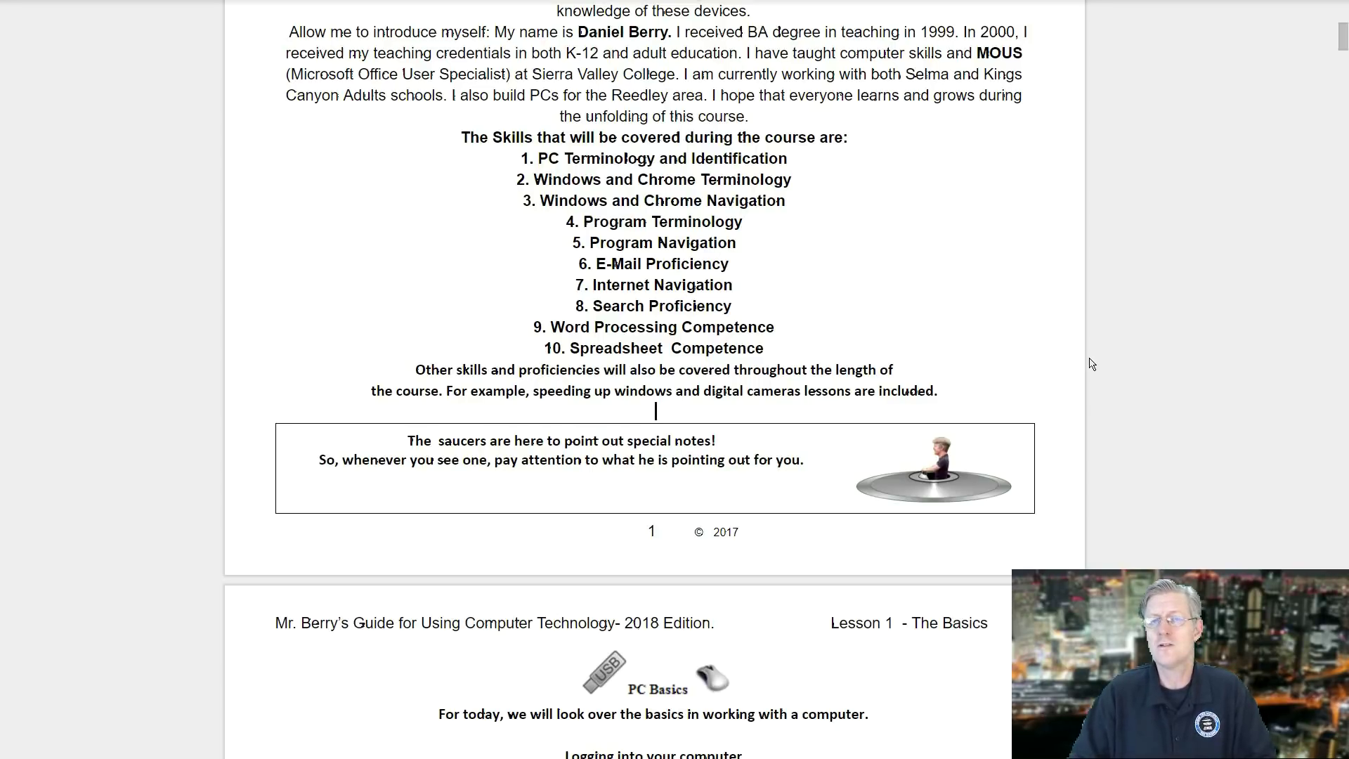
scroll(1092, 364, "down", 4)
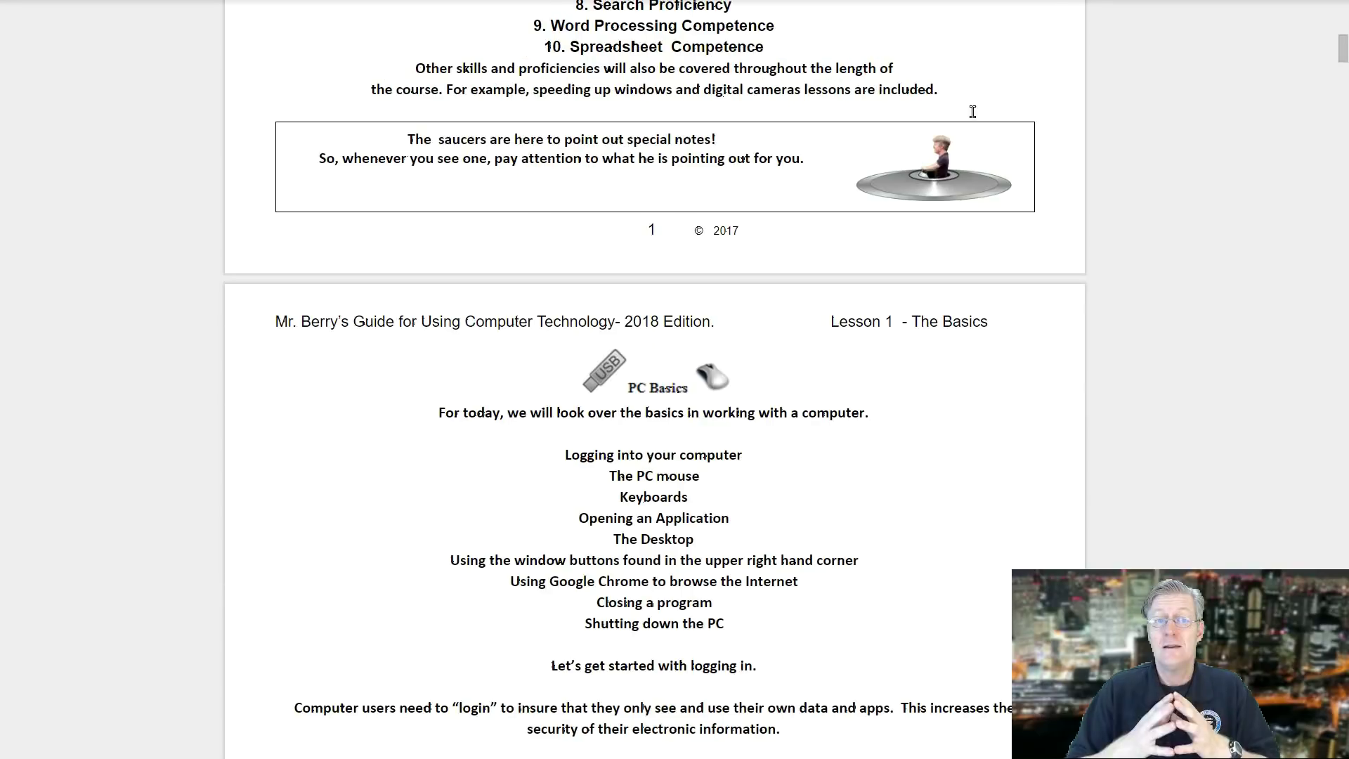